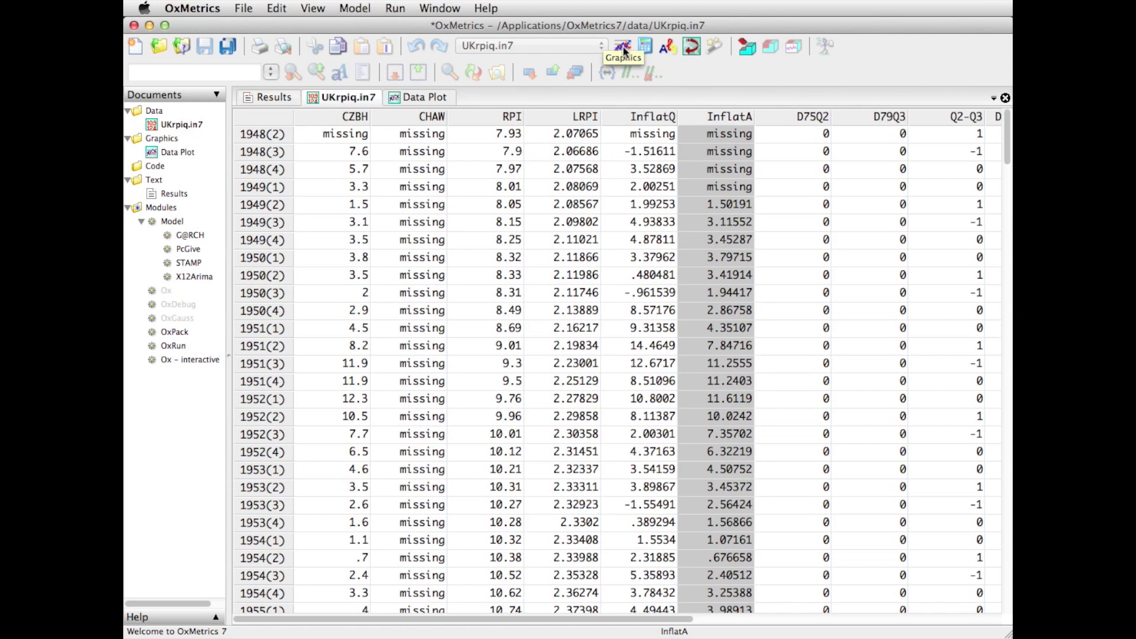
- Open the Graphics series selection dialog for UKrpiq.in7 from the toolbar
{"action": "left_click", "coordinate": [622, 45]}
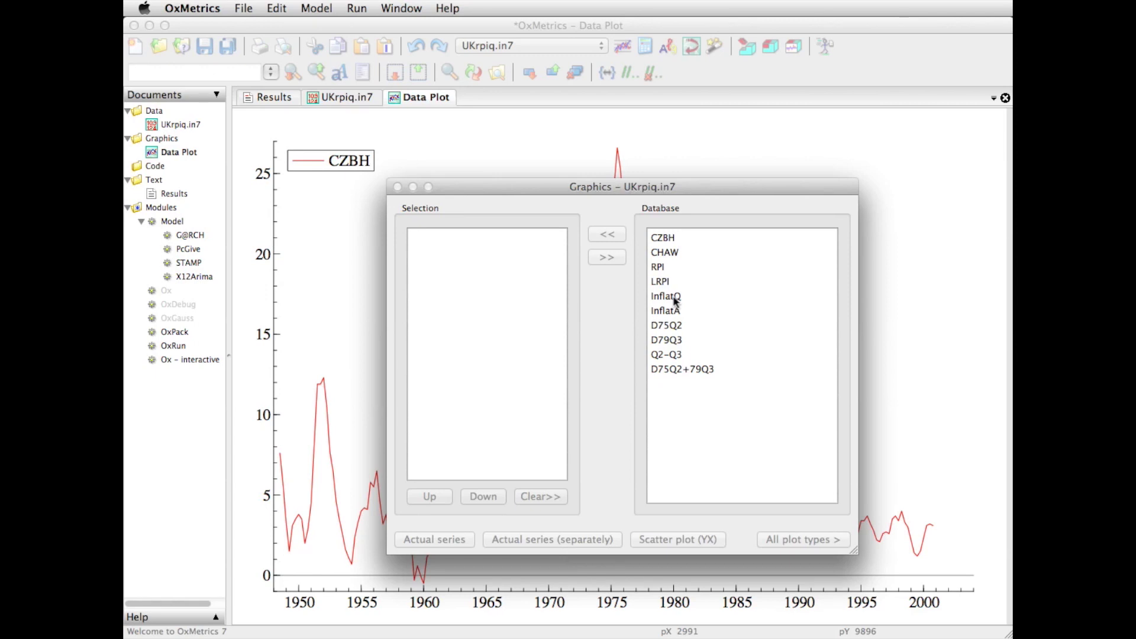
- Select InflatQ and InflatA and plot them together as actual series below CZBH
{"action": "double_click", "coordinate": [674, 297]}
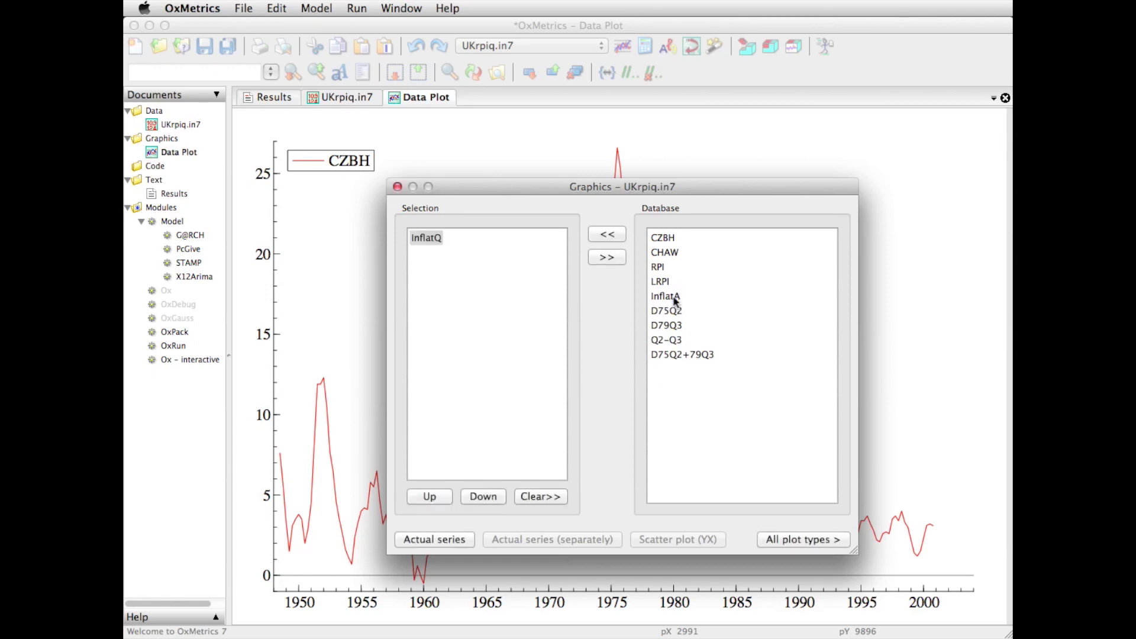
{"action": "left_click", "coordinate": [672, 301]}
{"action": "double_click", "coordinate": [672, 299]}
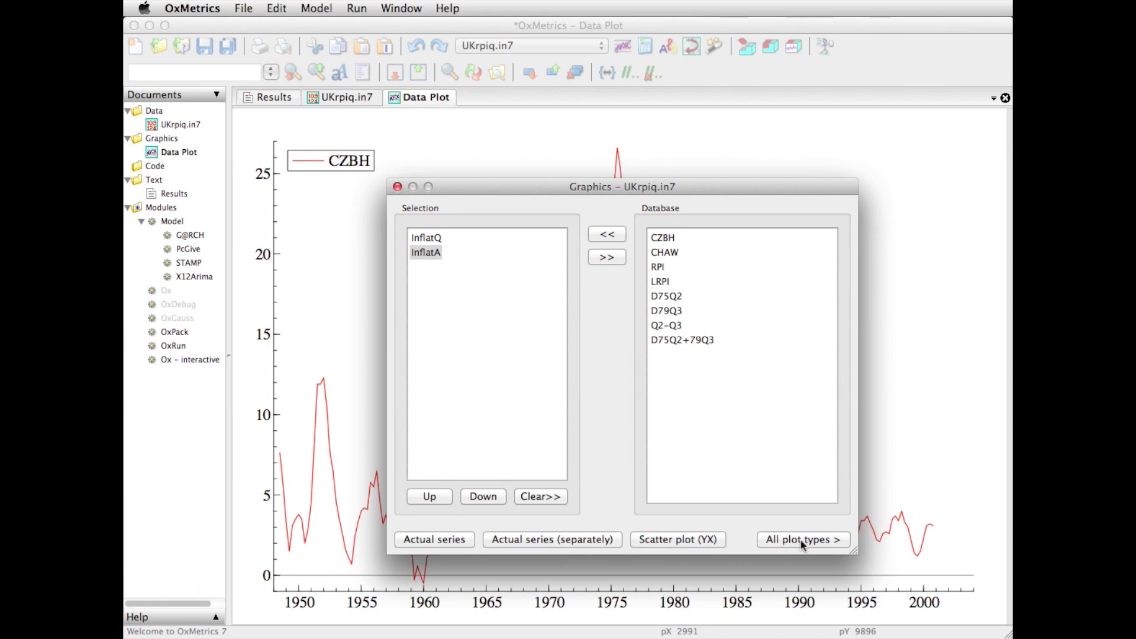
{"action": "left_click", "coordinate": [435, 539]}
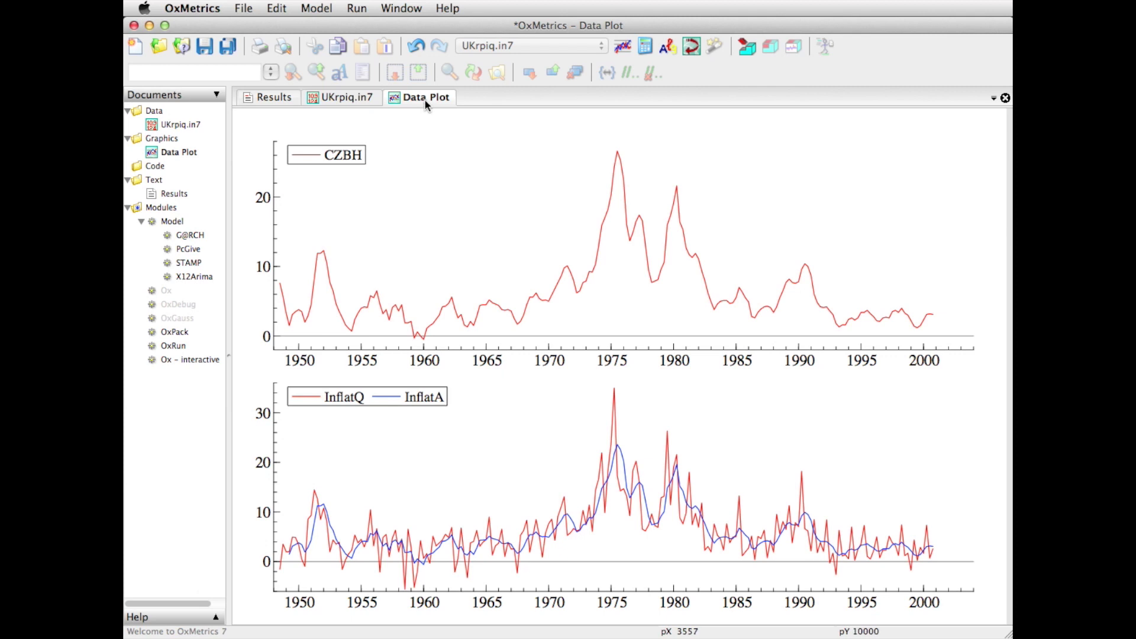
{"action": "left_click", "coordinate": [416, 232]}
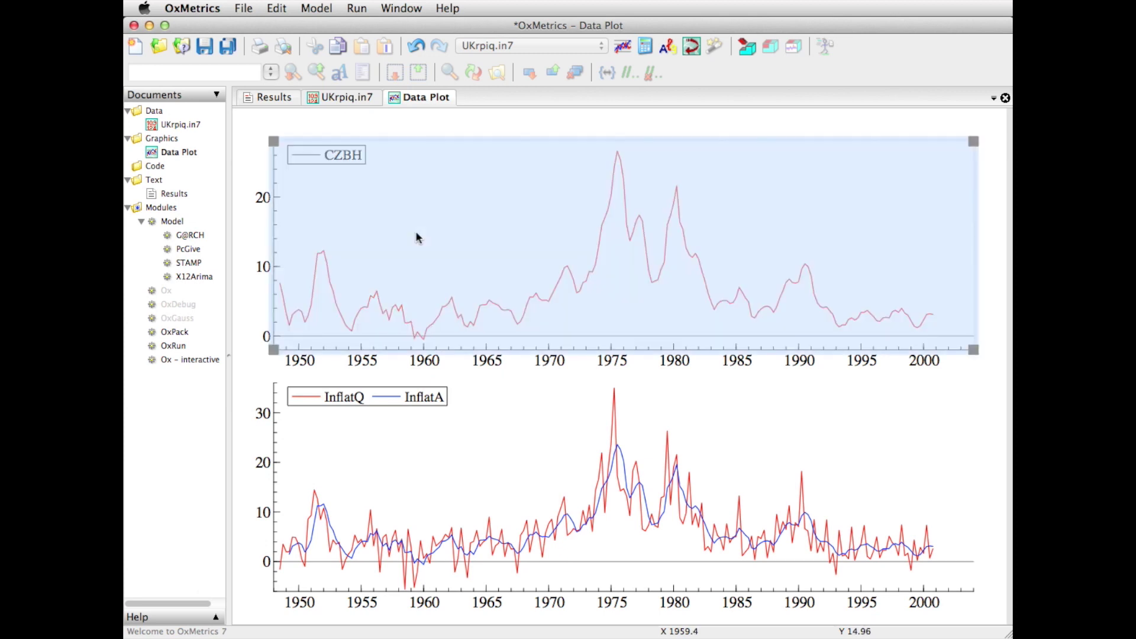
- Paste a copy of both graphs into the Data Plot
{"action": "left_click", "coordinate": [443, 504]}
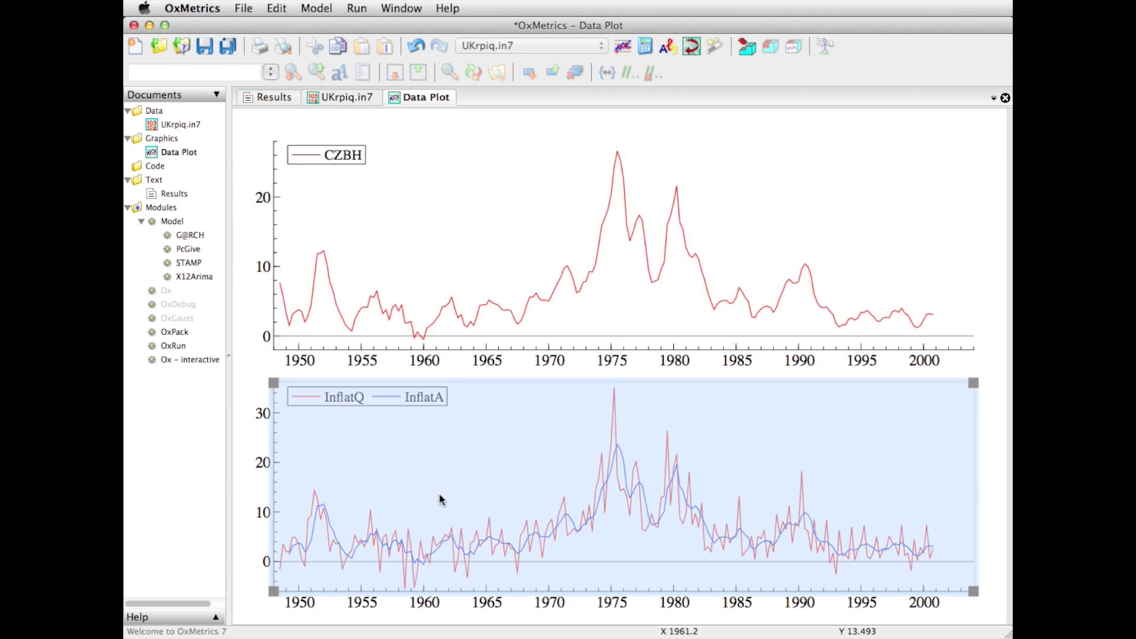
{"action": "left_click", "coordinate": [314, 111]}
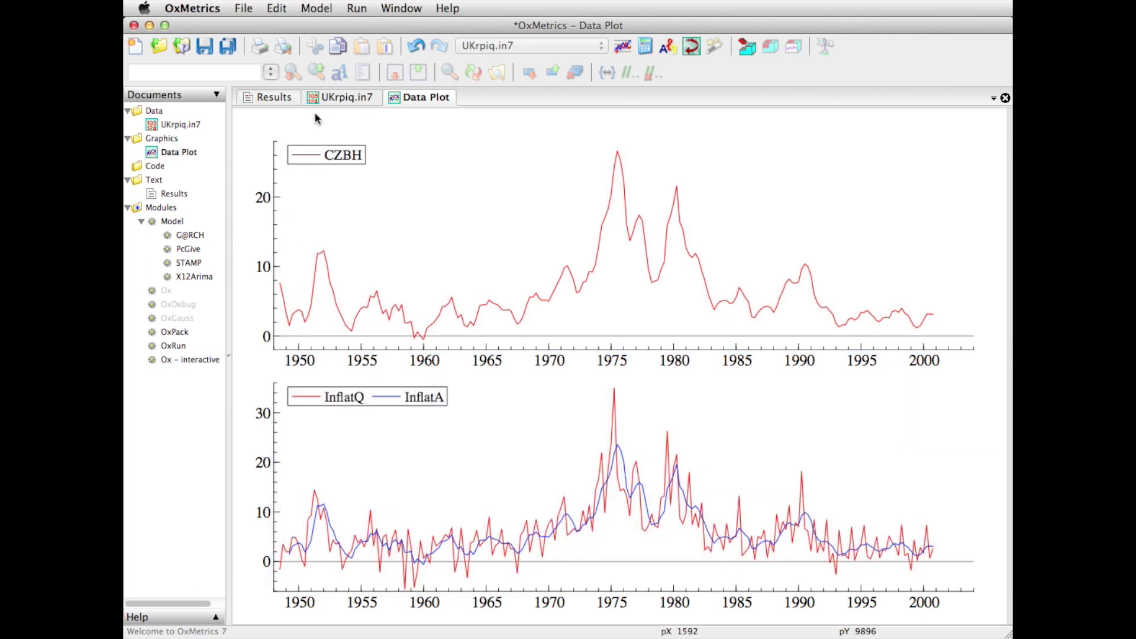
{"action": "left_click", "coordinate": [358, 47]}
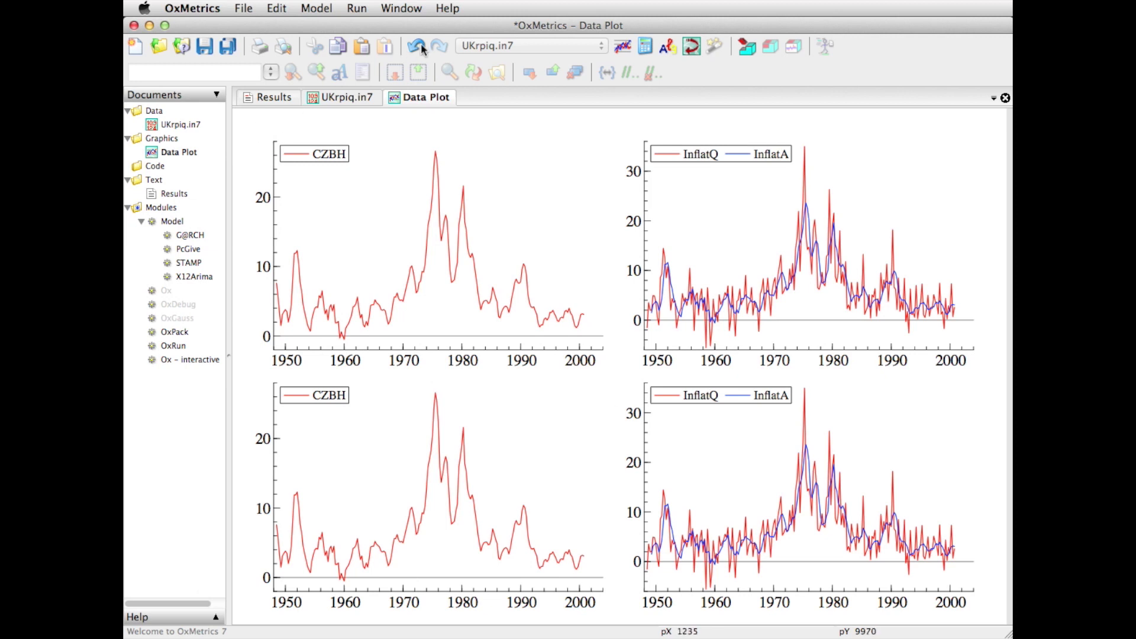
- Delete the CZBH graphs and extra panels so only the InflatQ/InflatA graph remains
{"action": "left_click", "coordinate": [372, 247]}
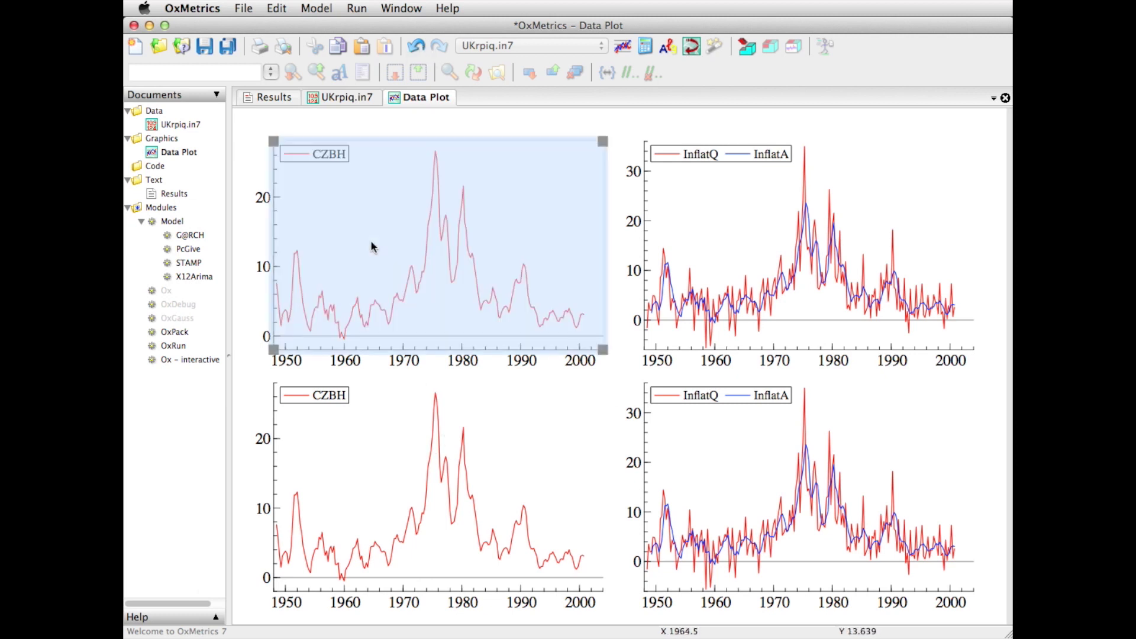
{"action": "key", "text": "Delete"}
{"action": "left_click", "coordinate": [386, 223]}
{"action": "key", "text": "Delete"}
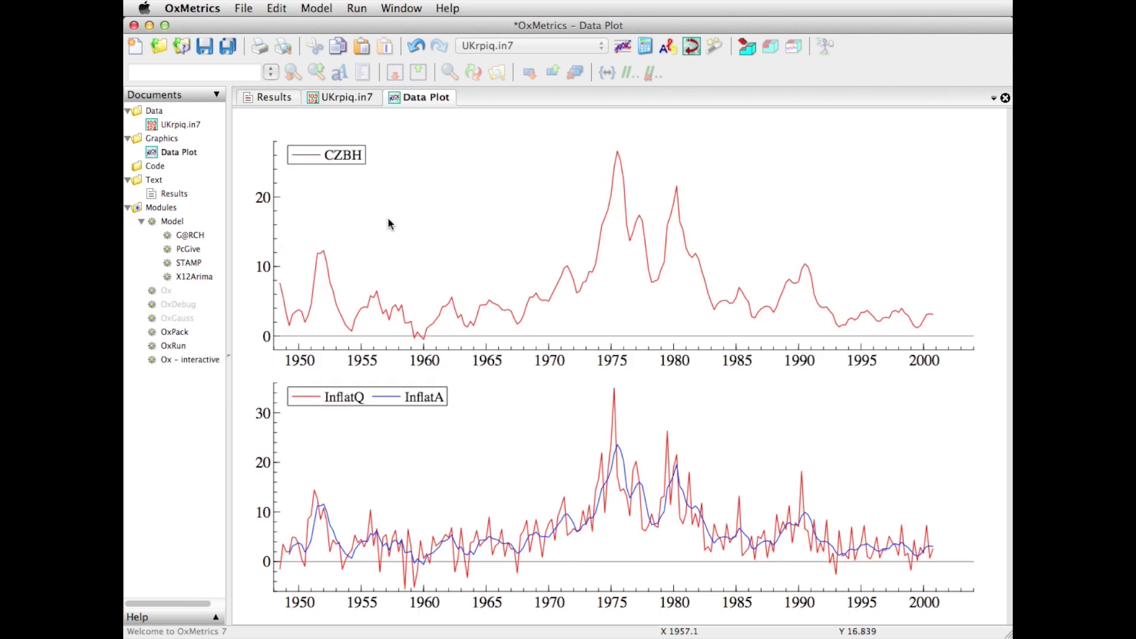
{"action": "left_click", "coordinate": [388, 223]}
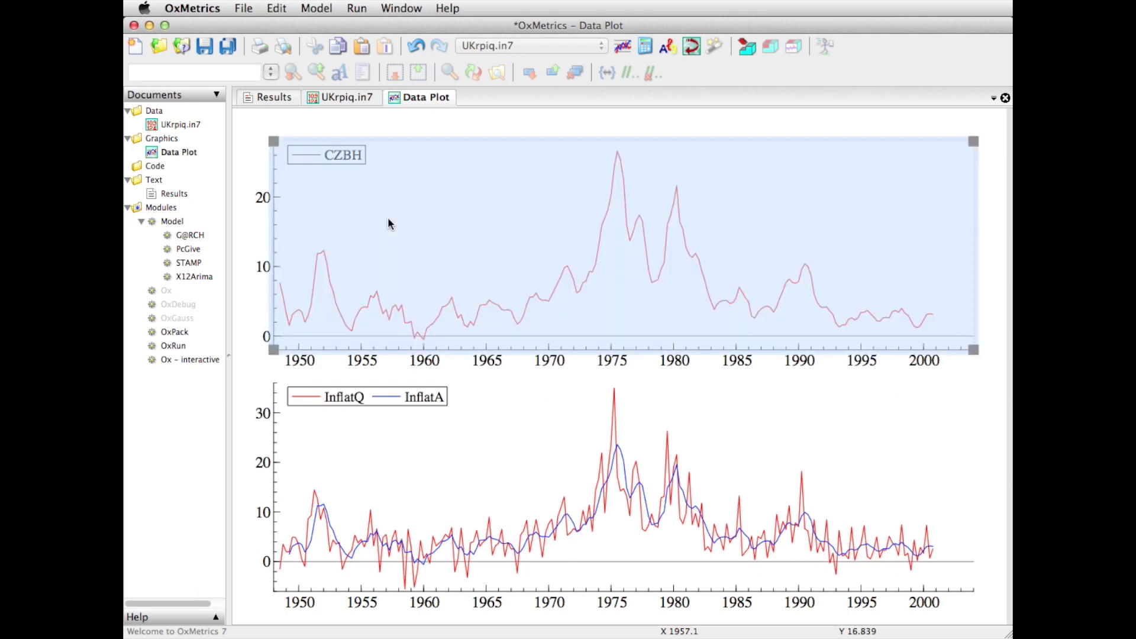
{"action": "key", "text": "Delete"}
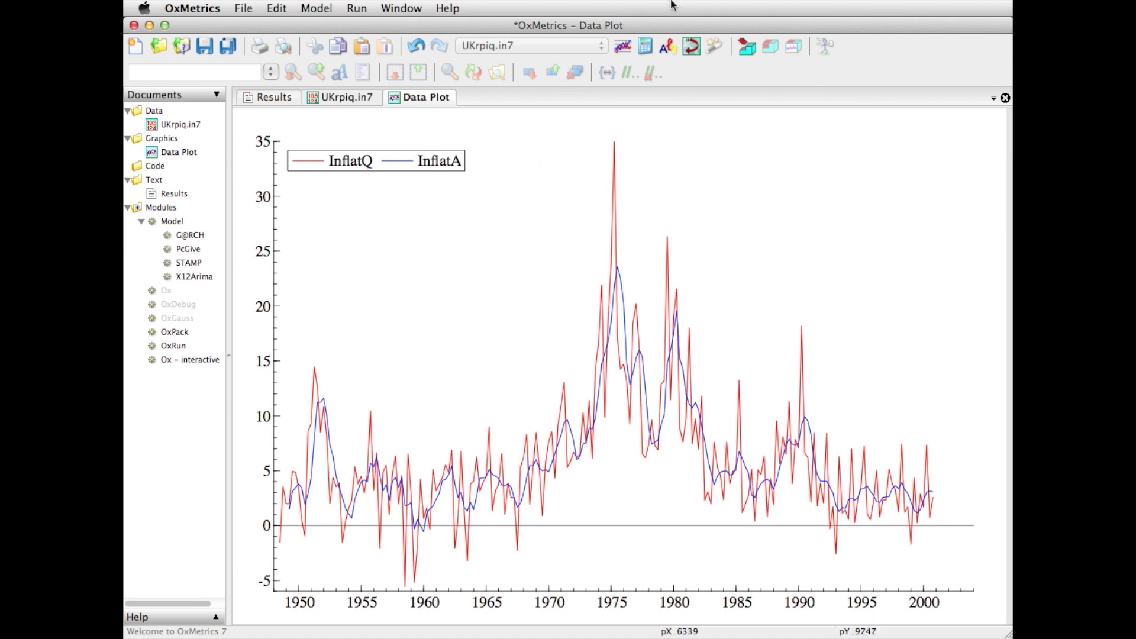
- Set up a Graphics selection with only InflatQ, dropping InflatA, and show all plot types
{"action": "left_click", "coordinate": [747, 46]}
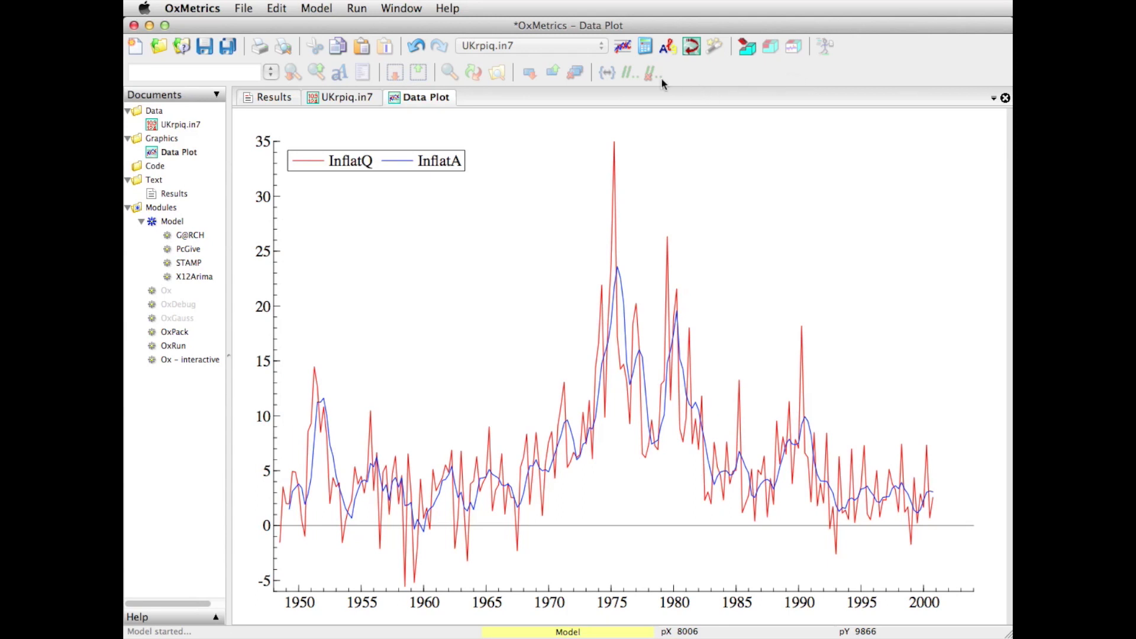
{"action": "left_click", "coordinate": [625, 48]}
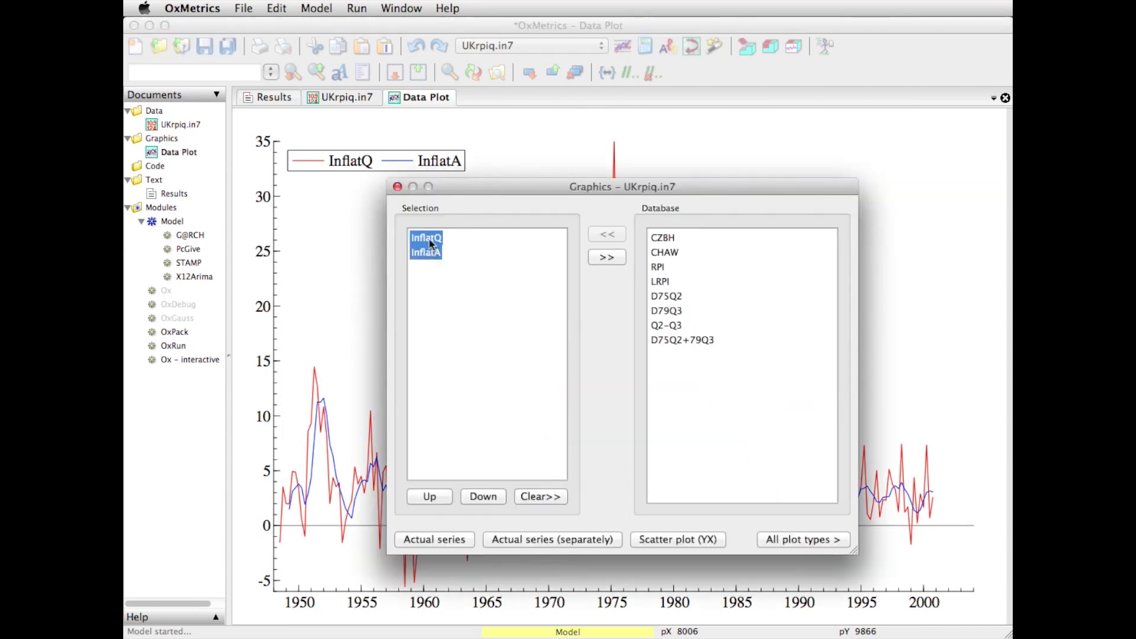
{"action": "double_click", "coordinate": [426, 255]}
{"action": "left_click", "coordinate": [812, 540]}
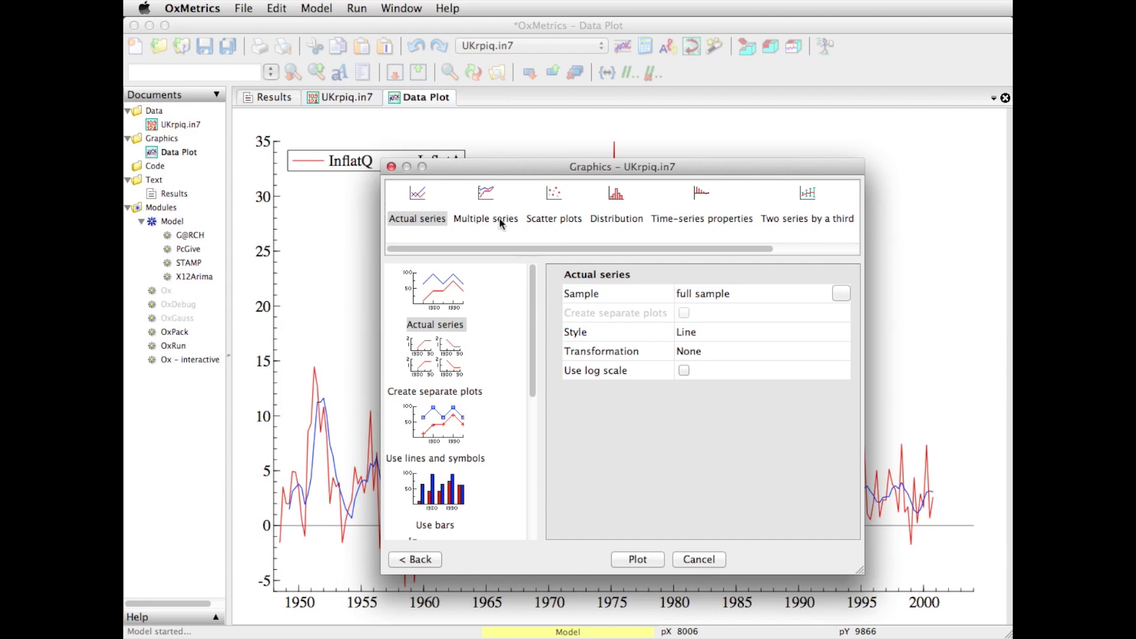
- Browse the plot categories, then plot InflatQ's ACF up to lag 20 under Time-series properties
{"action": "left_click", "coordinate": [414, 197]}
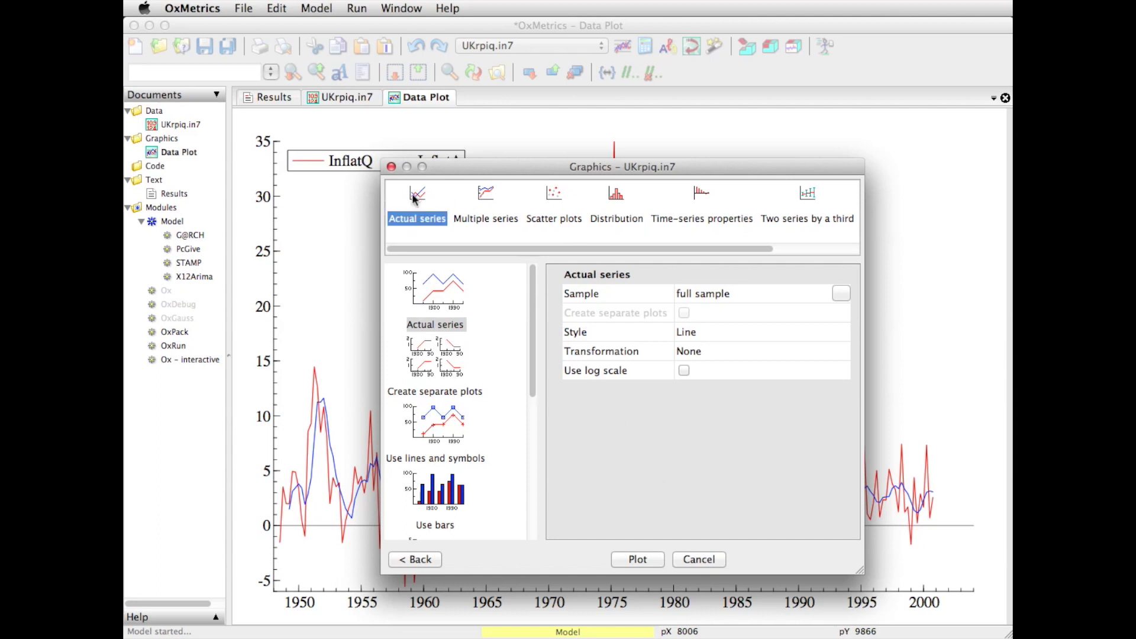
{"action": "left_click", "coordinate": [488, 205]}
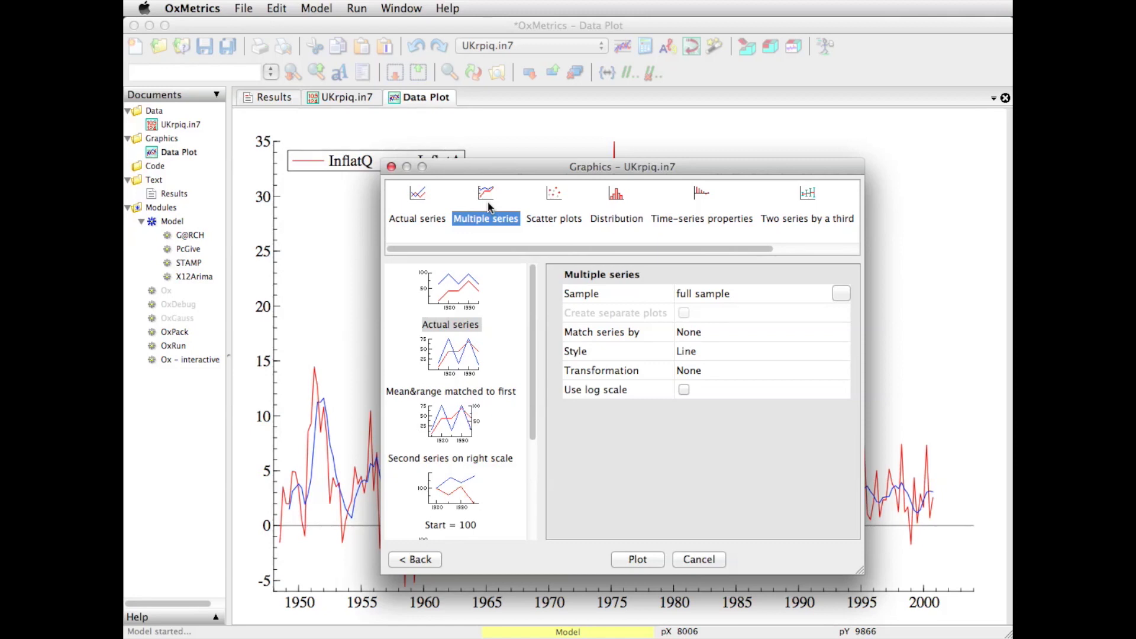
{"action": "left_click", "coordinate": [556, 211]}
{"action": "left_click", "coordinate": [555, 197]}
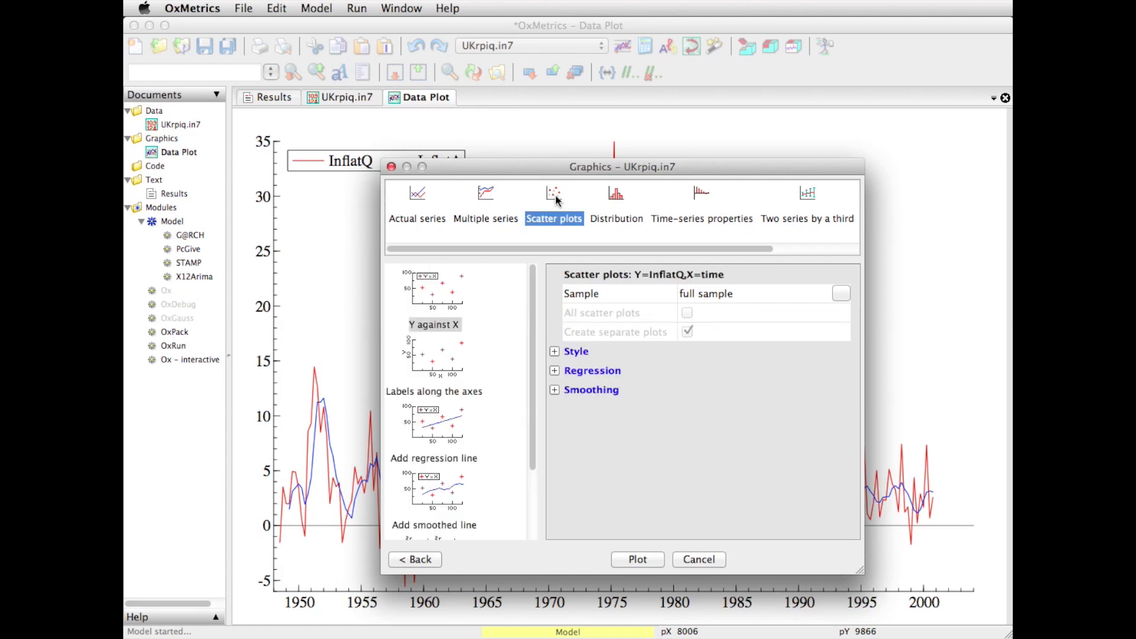
{"action": "left_click", "coordinate": [619, 204]}
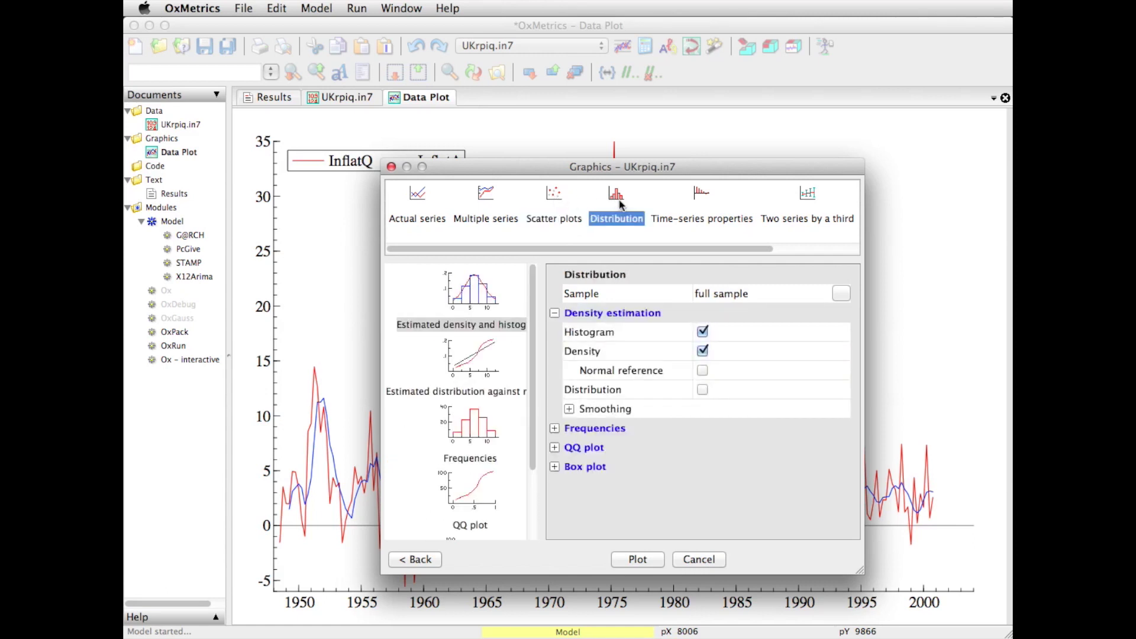
{"action": "left_click", "coordinate": [710, 197]}
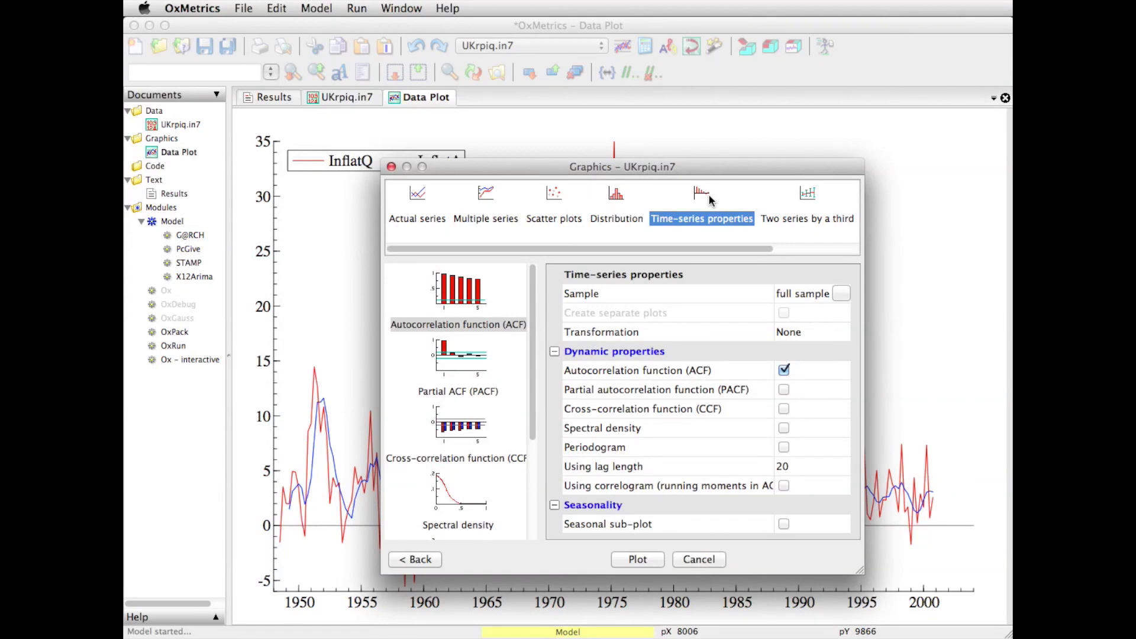
{"action": "left_click", "coordinate": [812, 203]}
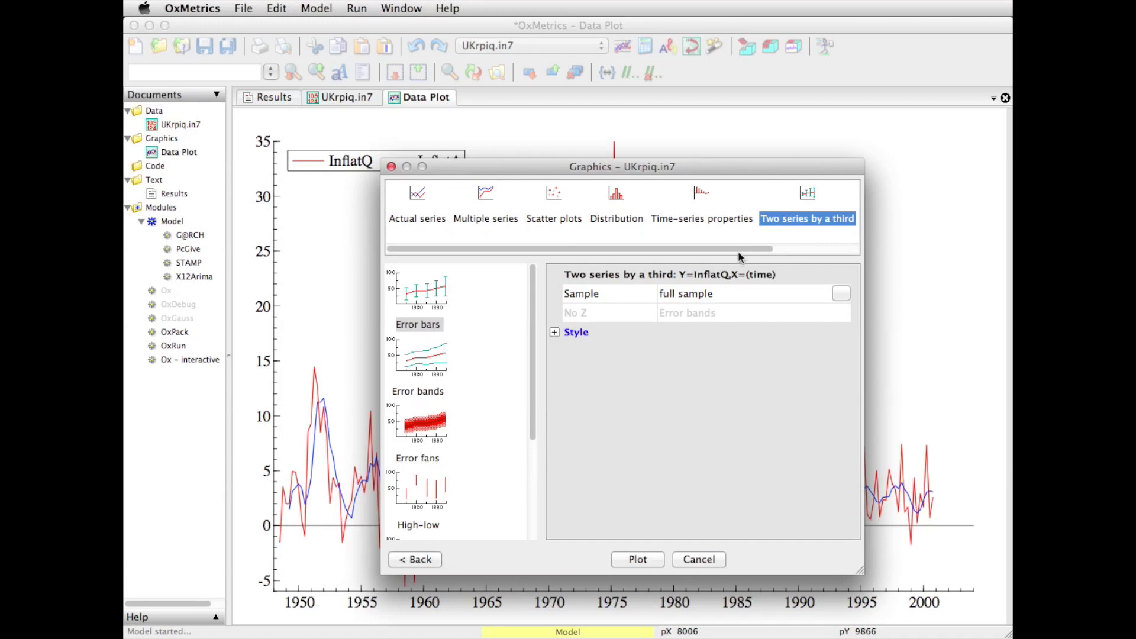
{"action": "left_click", "coordinate": [701, 198]}
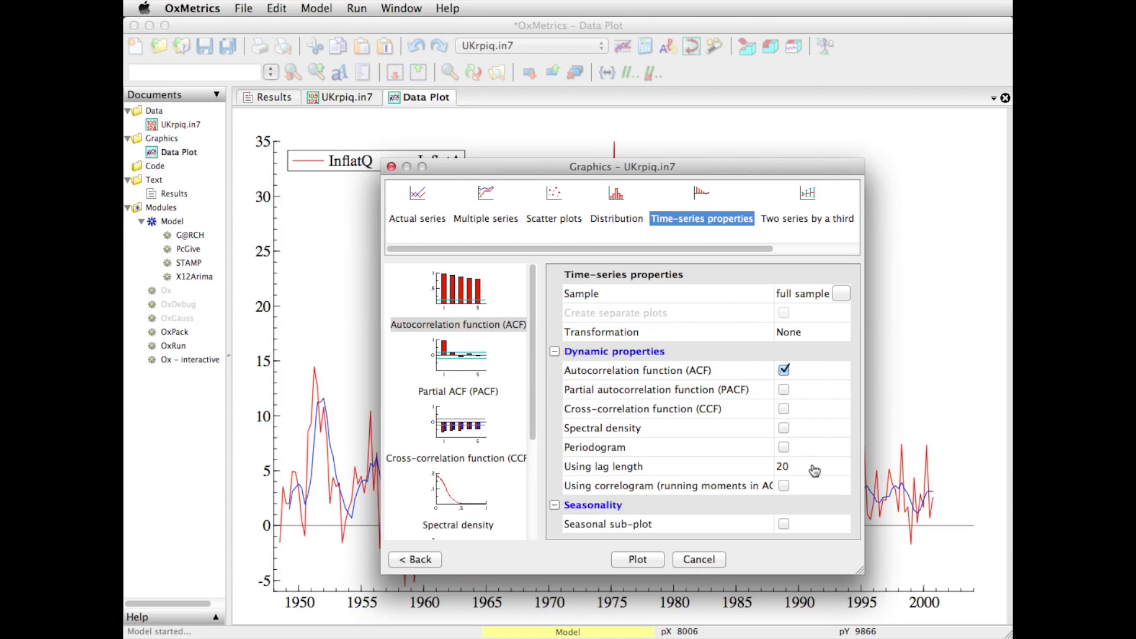
{"action": "left_click", "coordinate": [638, 560]}
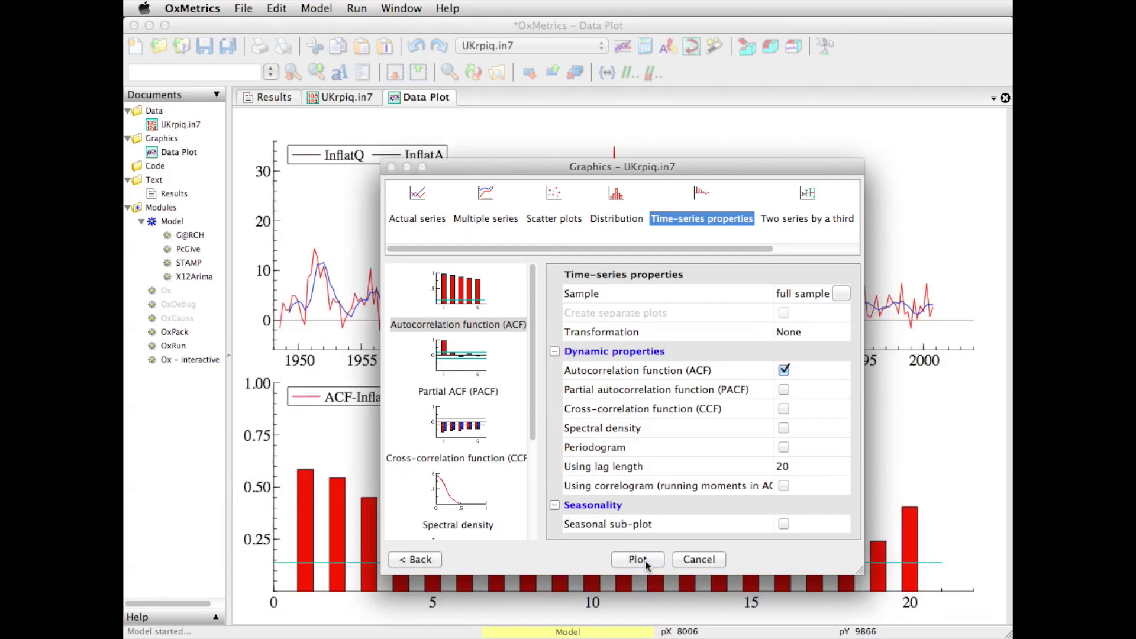
- Return to series selection and remove InflatQ from the selection
{"action": "left_click_drag", "start_coordinate": [623, 168], "coordinate": [676, 106]}
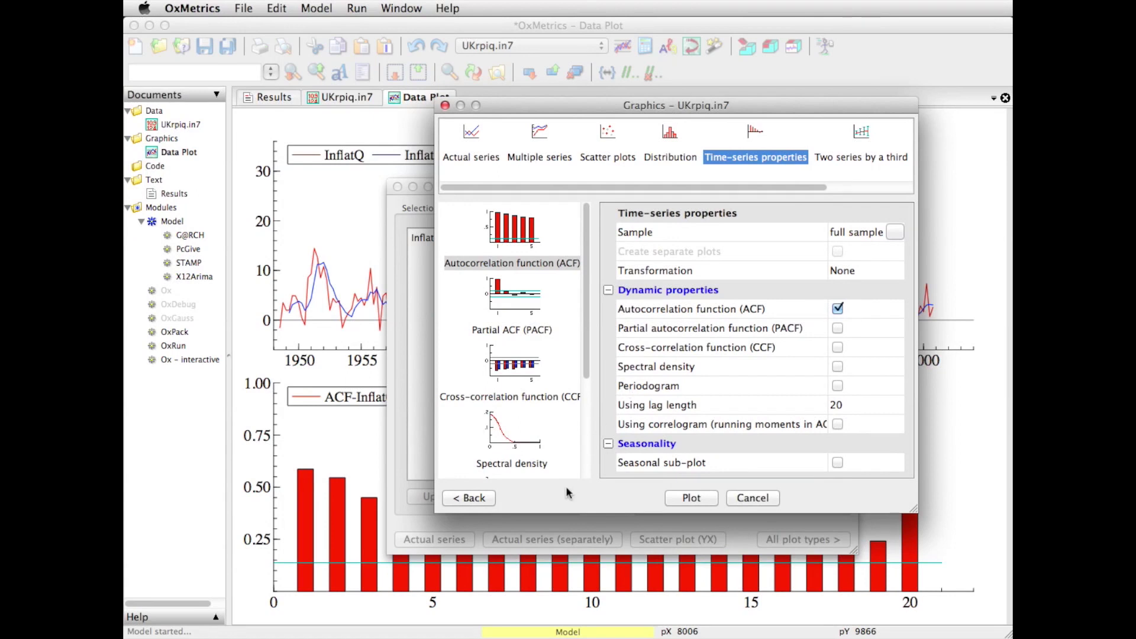
{"action": "left_click", "coordinate": [481, 500]}
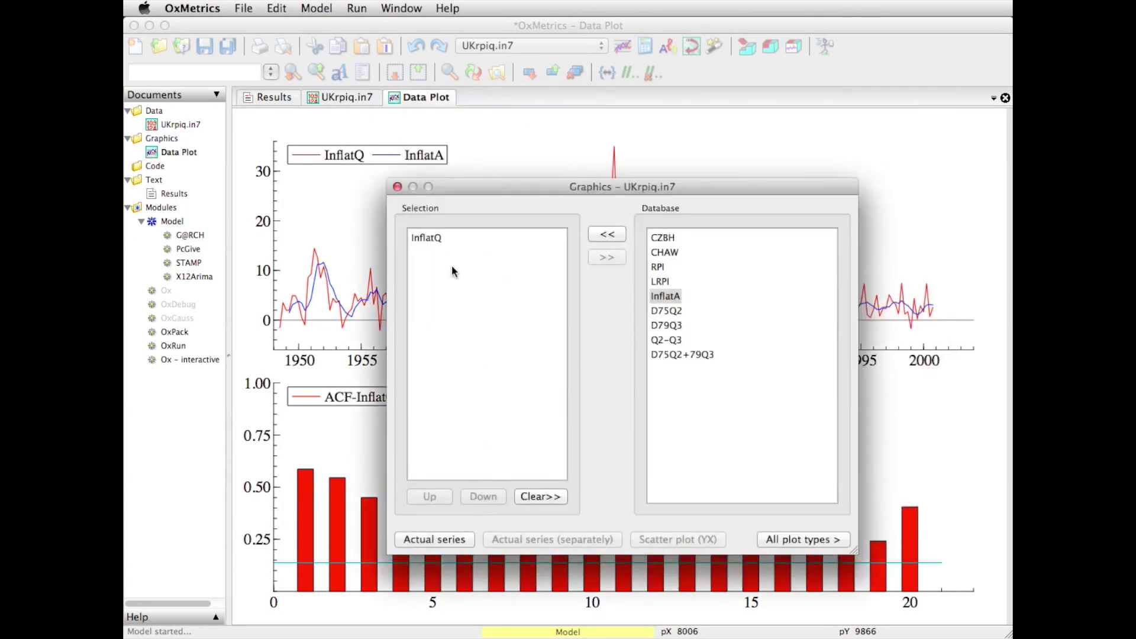
{"action": "double_click", "coordinate": [438, 238]}
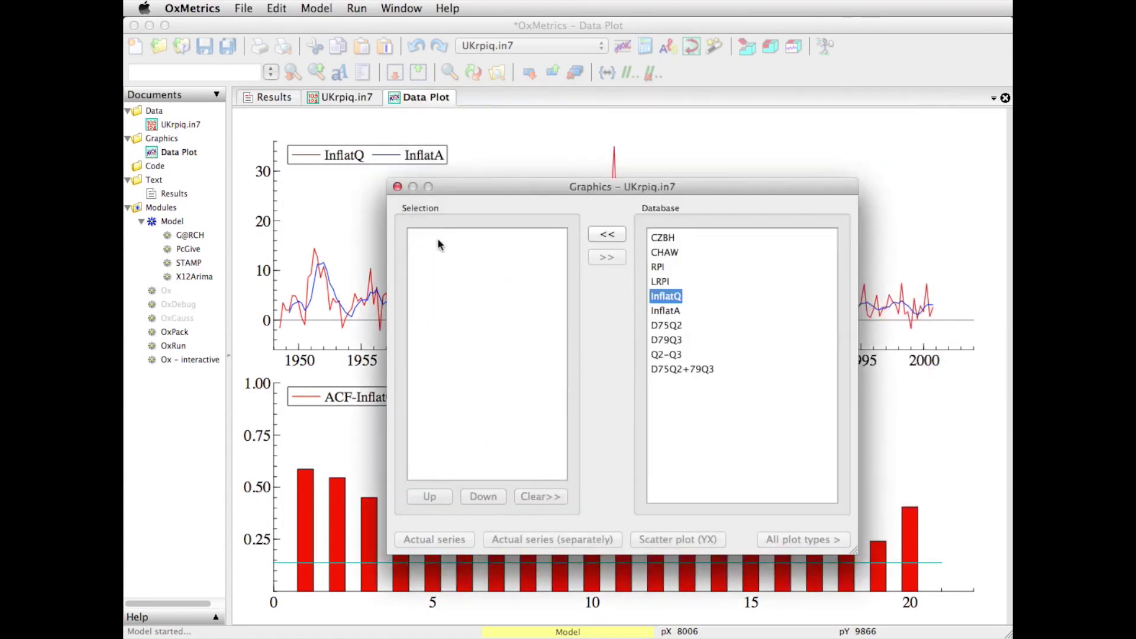
- Plot a 20-lag ACF chart for InflatA below the InflatQ one
{"action": "double_click", "coordinate": [673, 310]}
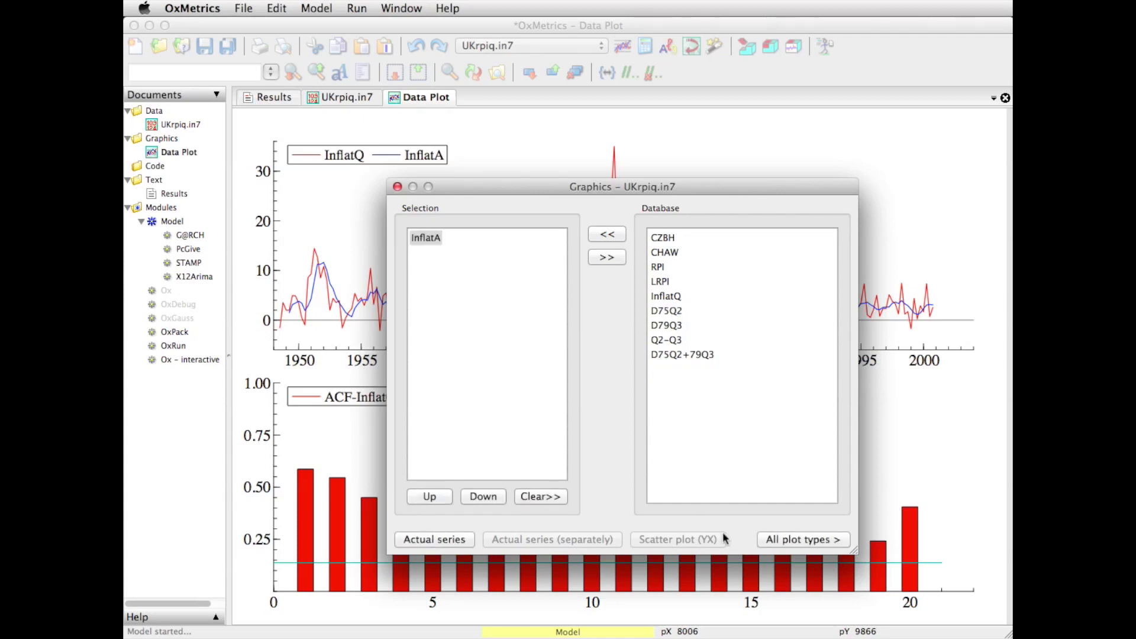
{"action": "left_click", "coordinate": [804, 540]}
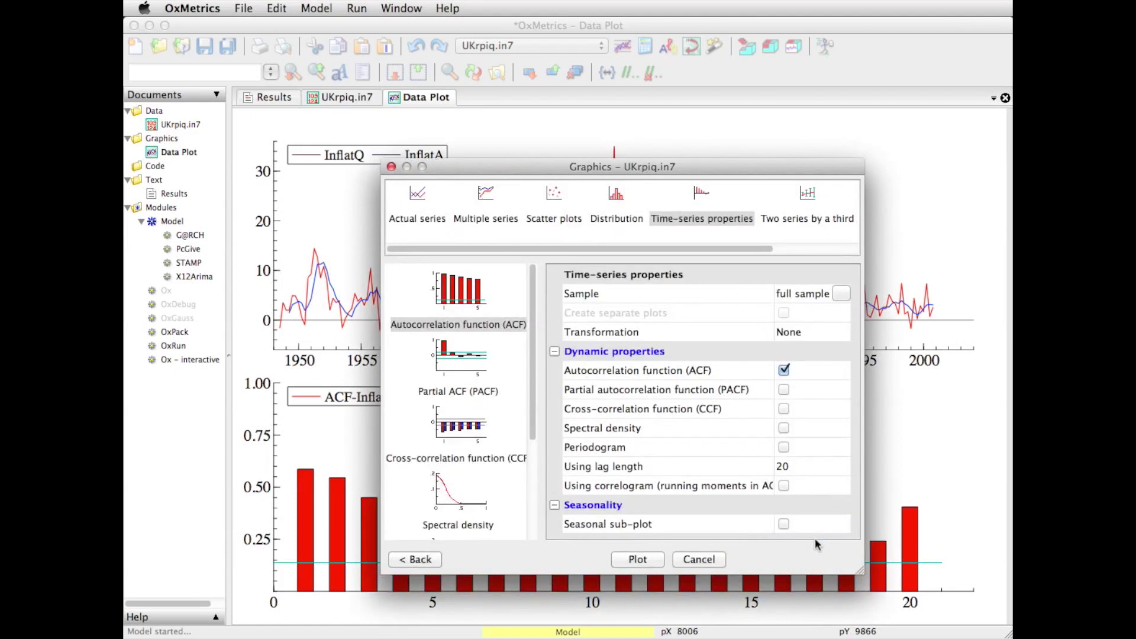
{"action": "left_click", "coordinate": [649, 561]}
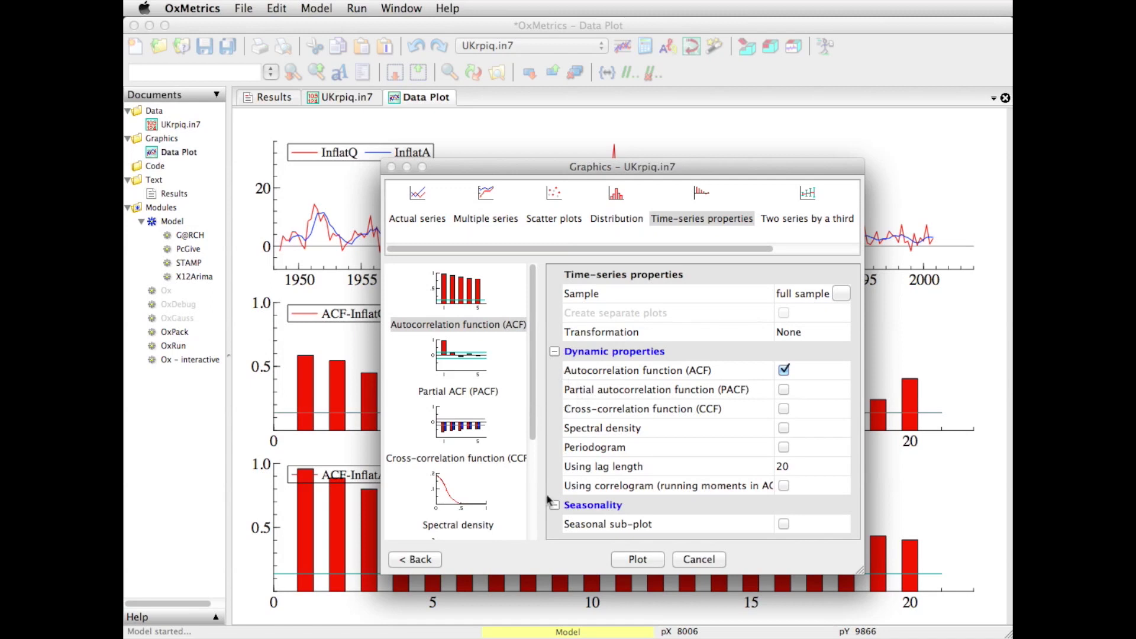
{"action": "left_click", "coordinate": [424, 559]}
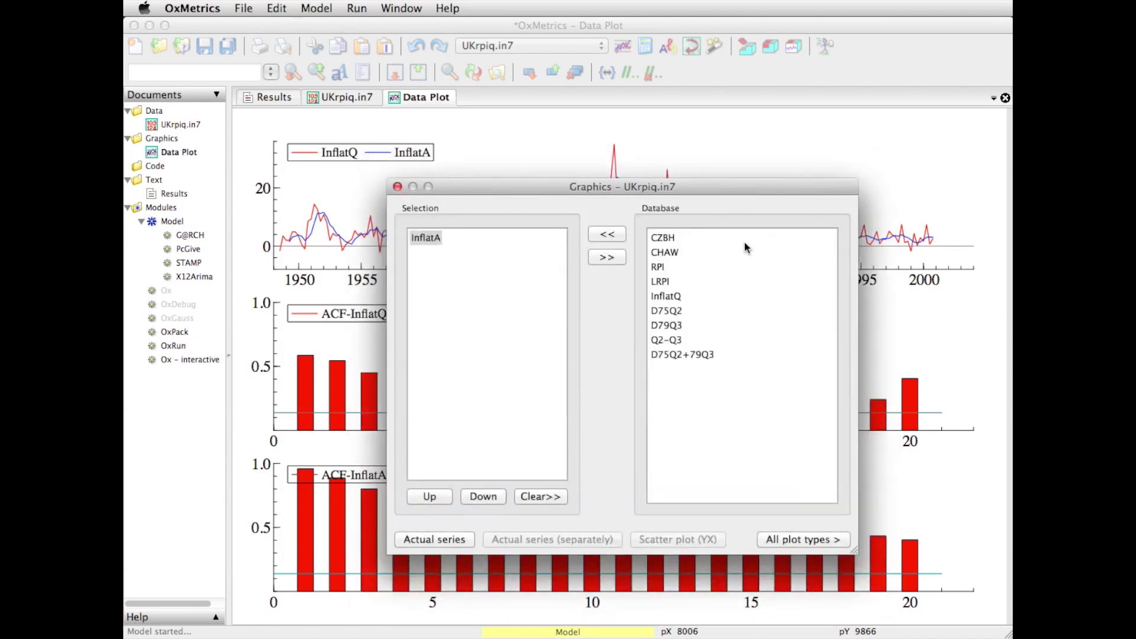
- Plot a combined 20-lag ACF chart of InflatA and InflatQ, then close the Graphics dialog
{"action": "double_click", "coordinate": [669, 295]}
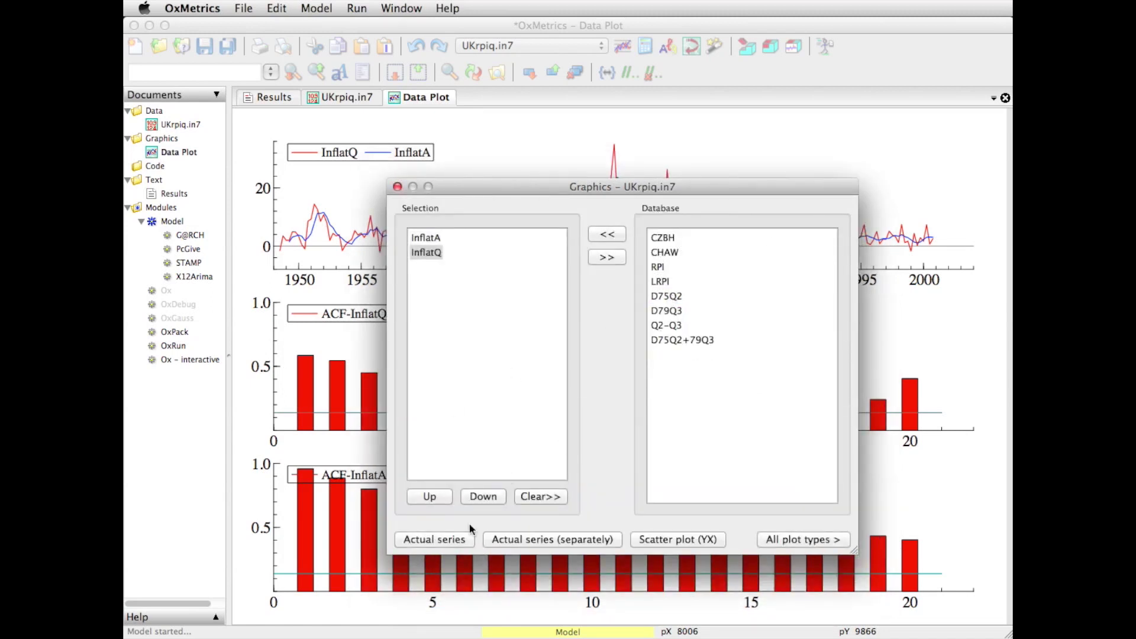
{"action": "left_click", "coordinate": [796, 539]}
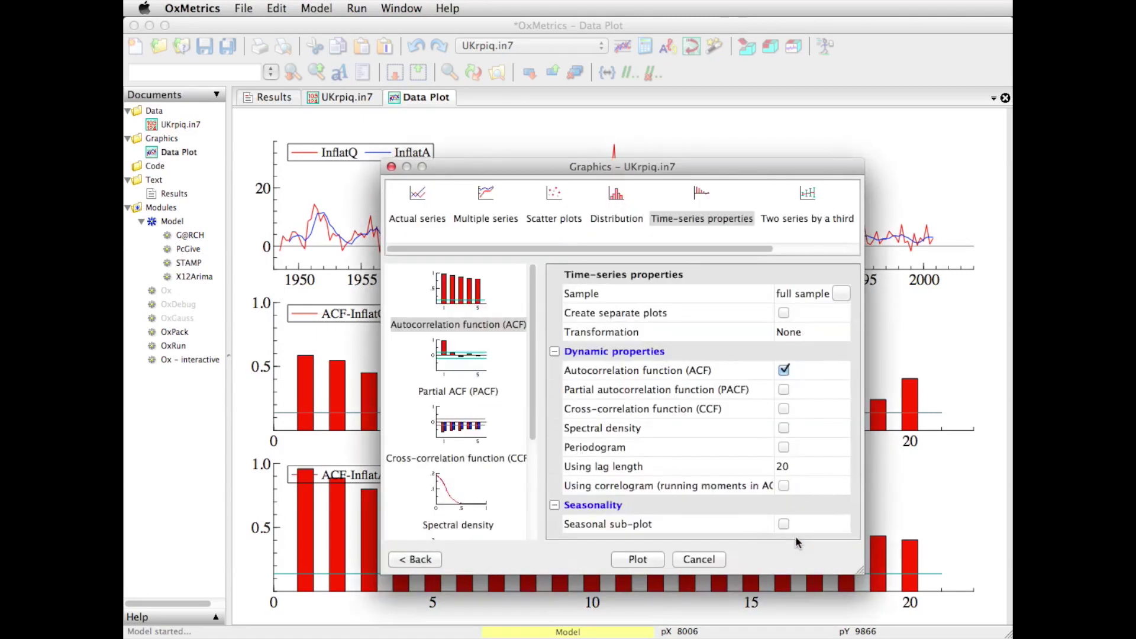
{"action": "left_click", "coordinate": [648, 560]}
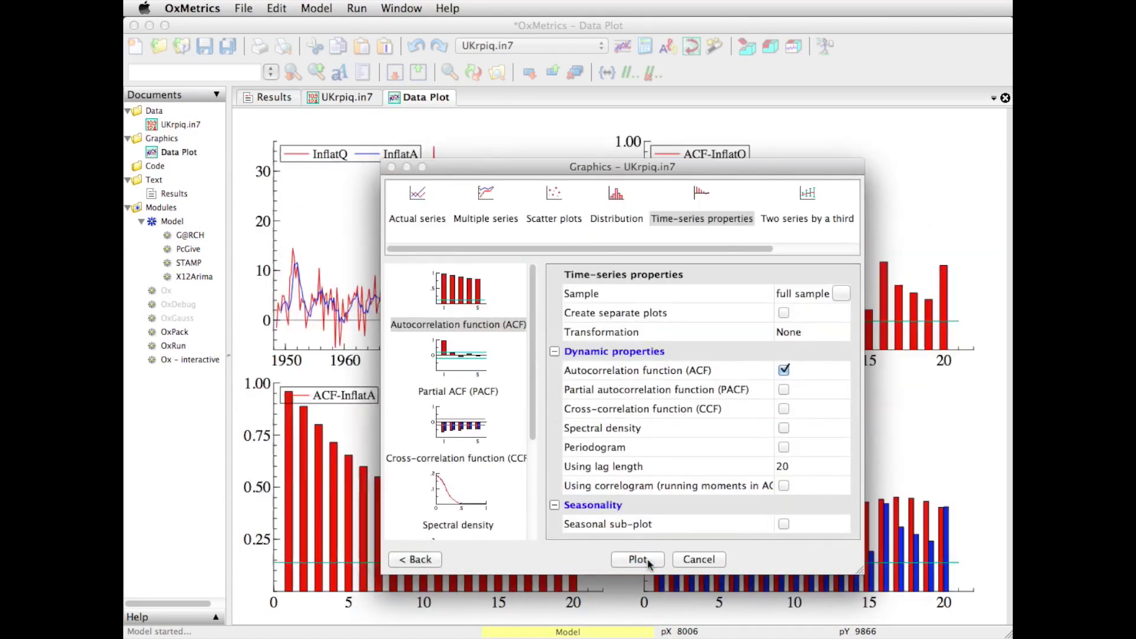
{"action": "left_click", "coordinate": [694, 559]}
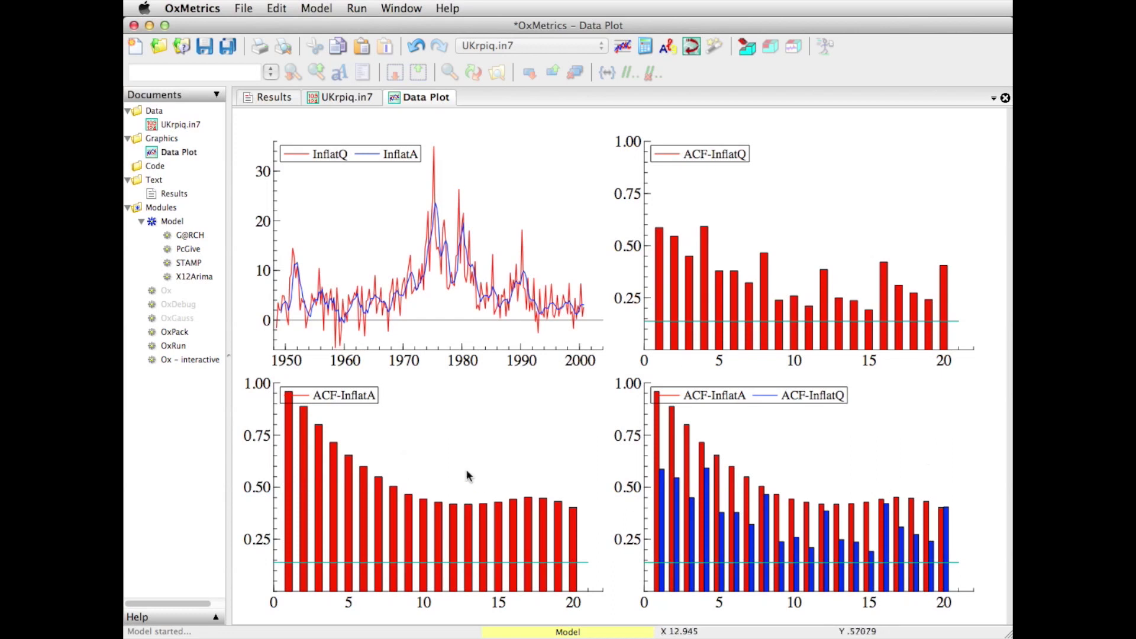
{"action": "left_click", "coordinate": [444, 457]}
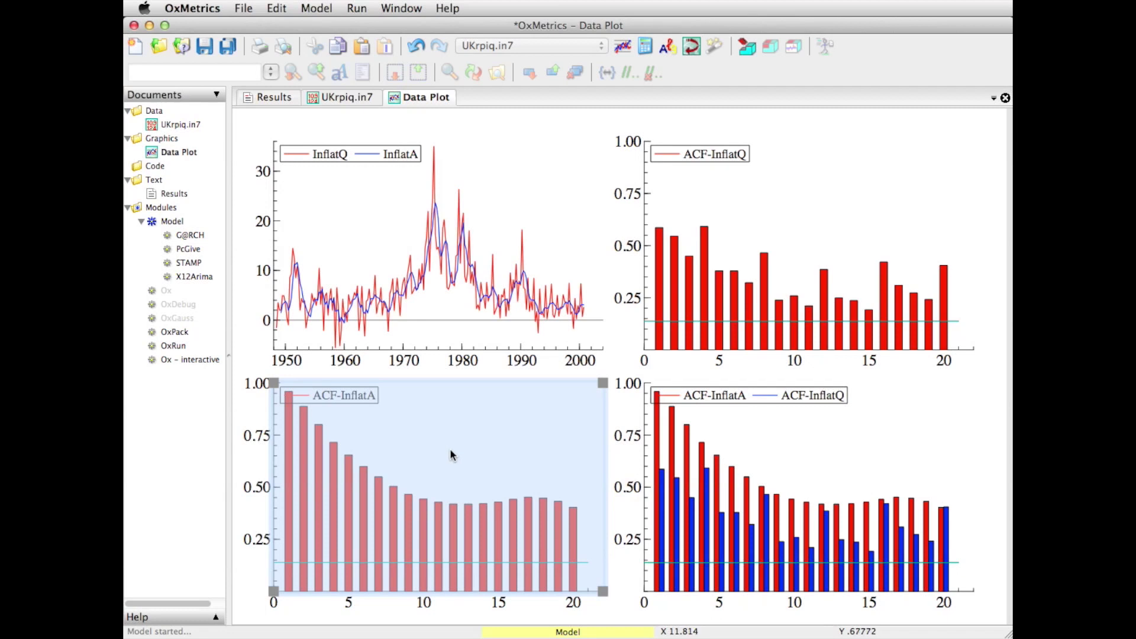
- Copy the ACF-InflatA chart and paste it into the top-right ACF-InflatQ chart
{"action": "right_click", "coordinate": [451, 455]}
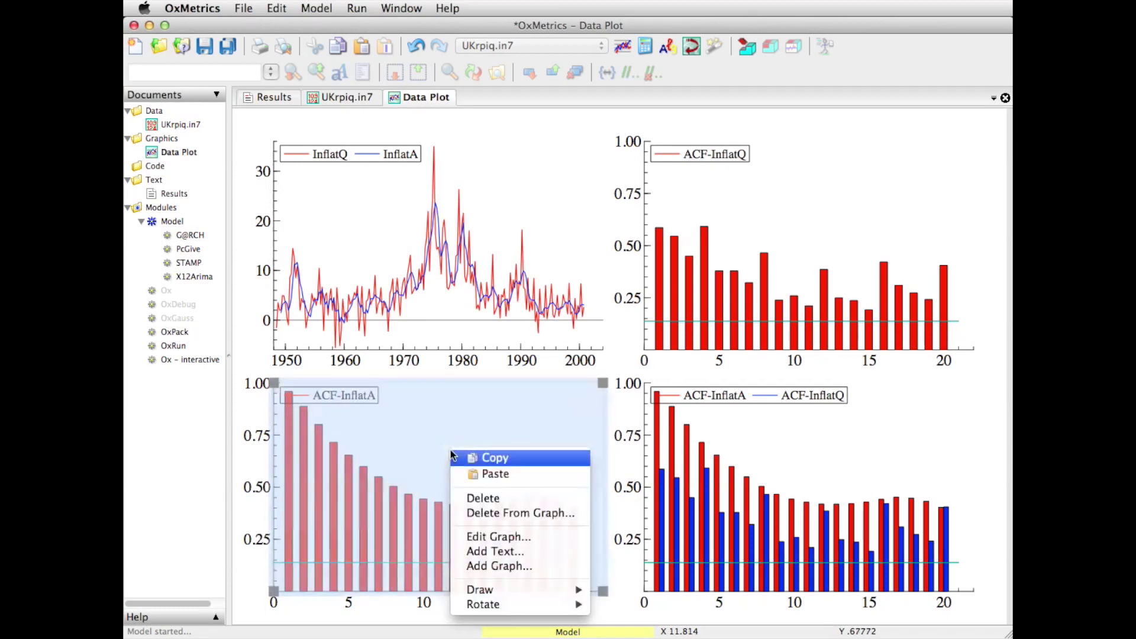
{"action": "left_click", "coordinate": [487, 459]}
{"action": "left_click", "coordinate": [792, 198]}
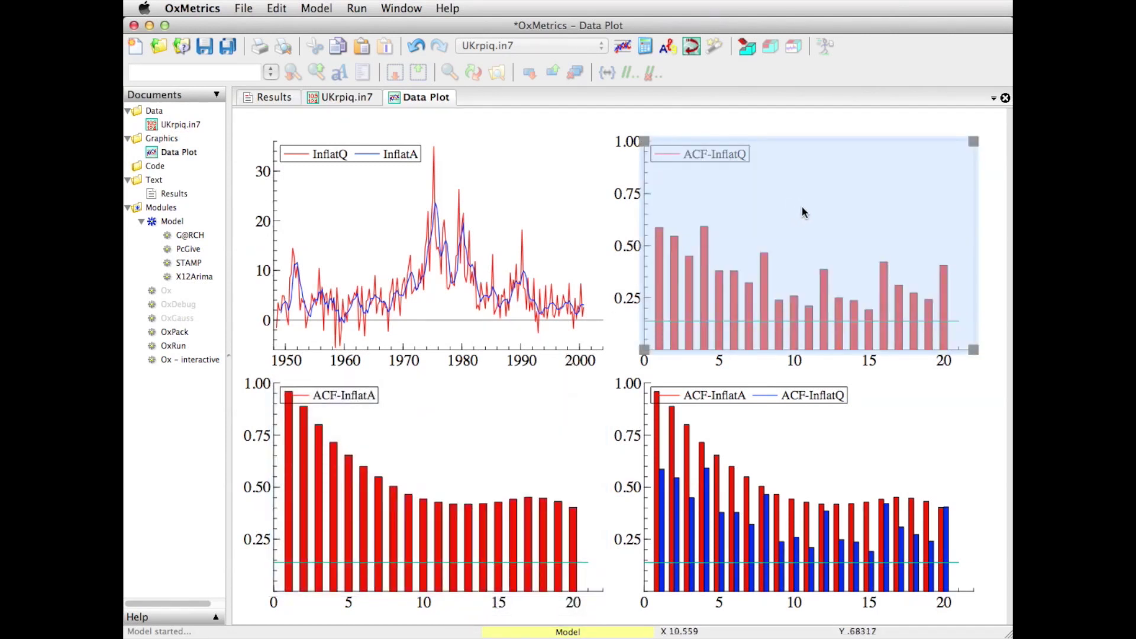
{"action": "right_click", "coordinate": [802, 209]}
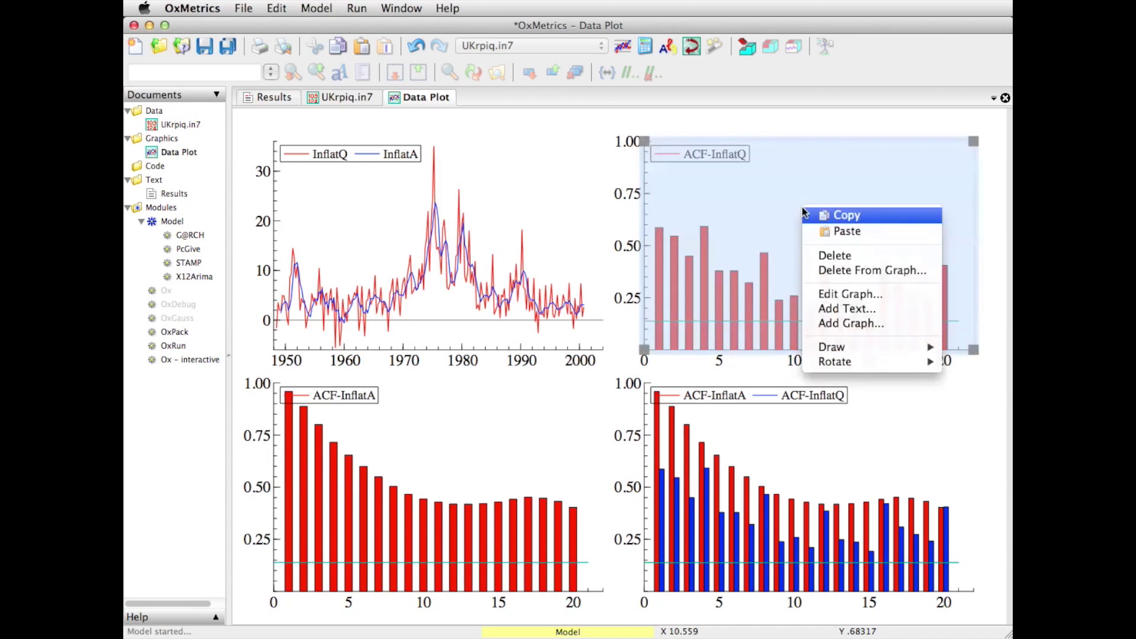
{"action": "left_click", "coordinate": [845, 231]}
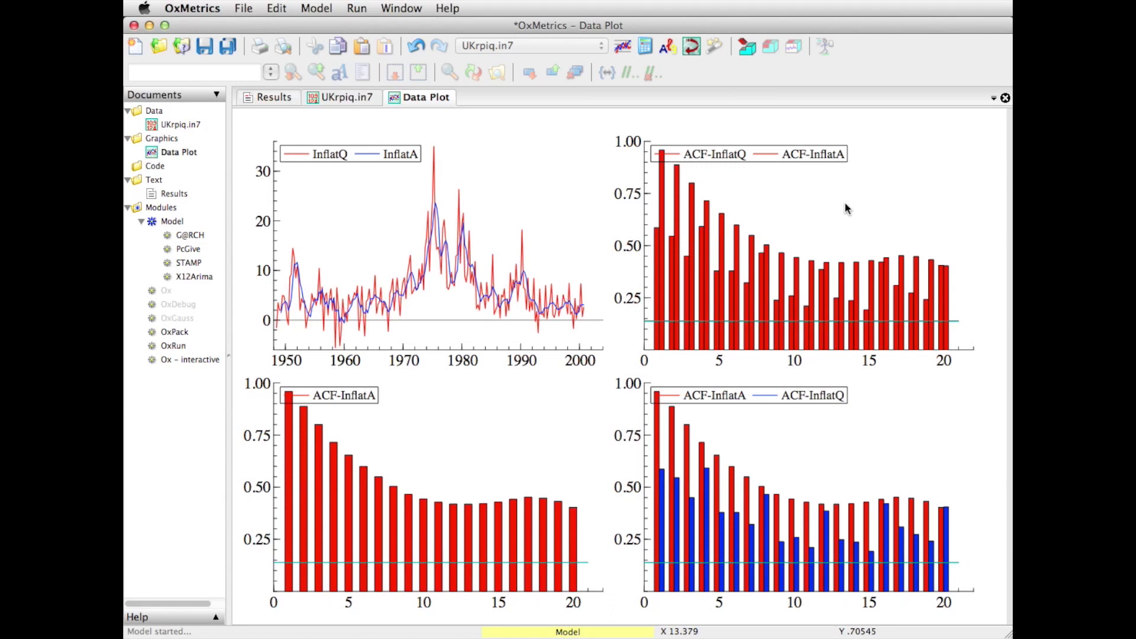
{"action": "double_click", "coordinate": [811, 219]}
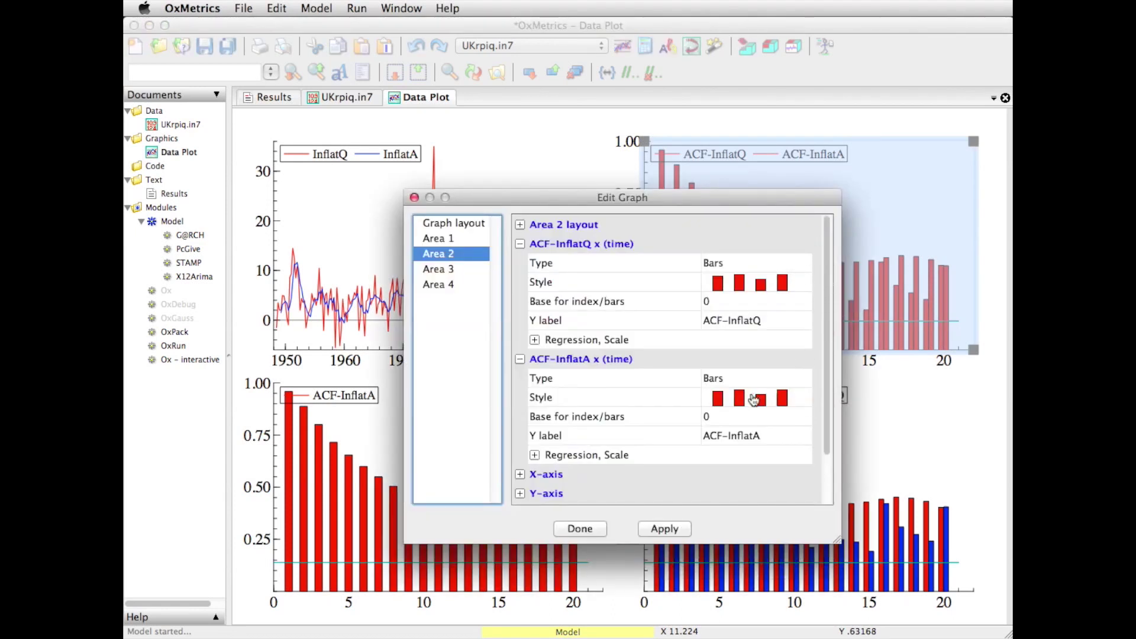
- Recolour the ACF-InflatA bars in the top-right chart to teal (colour 4)
{"action": "left_click", "coordinate": [742, 404]}
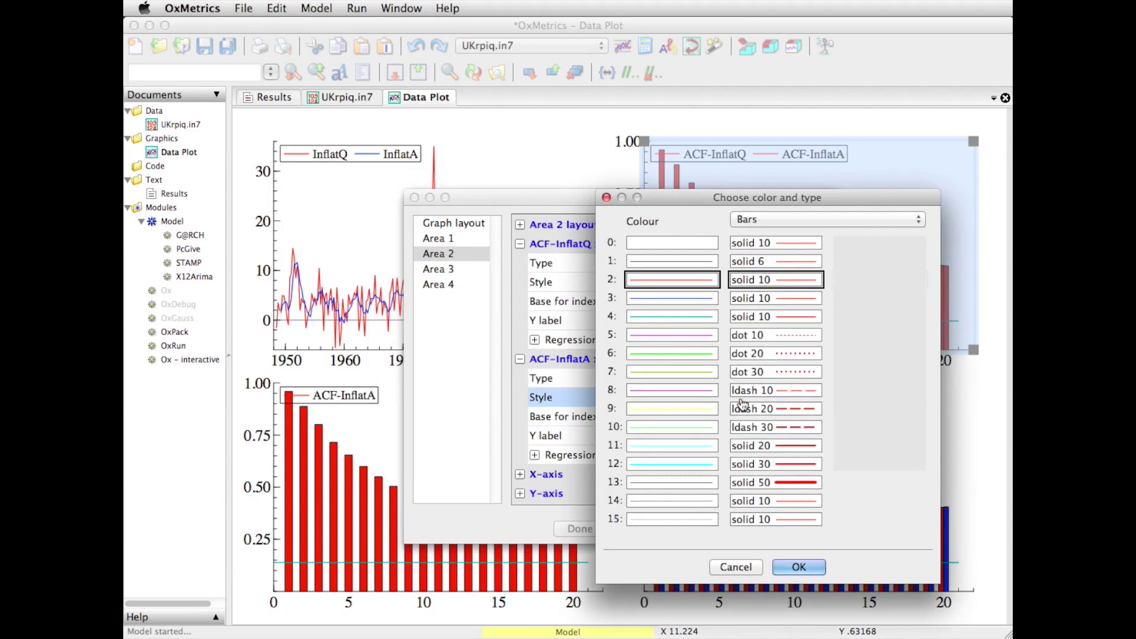
{"action": "left_click", "coordinate": [699, 317]}
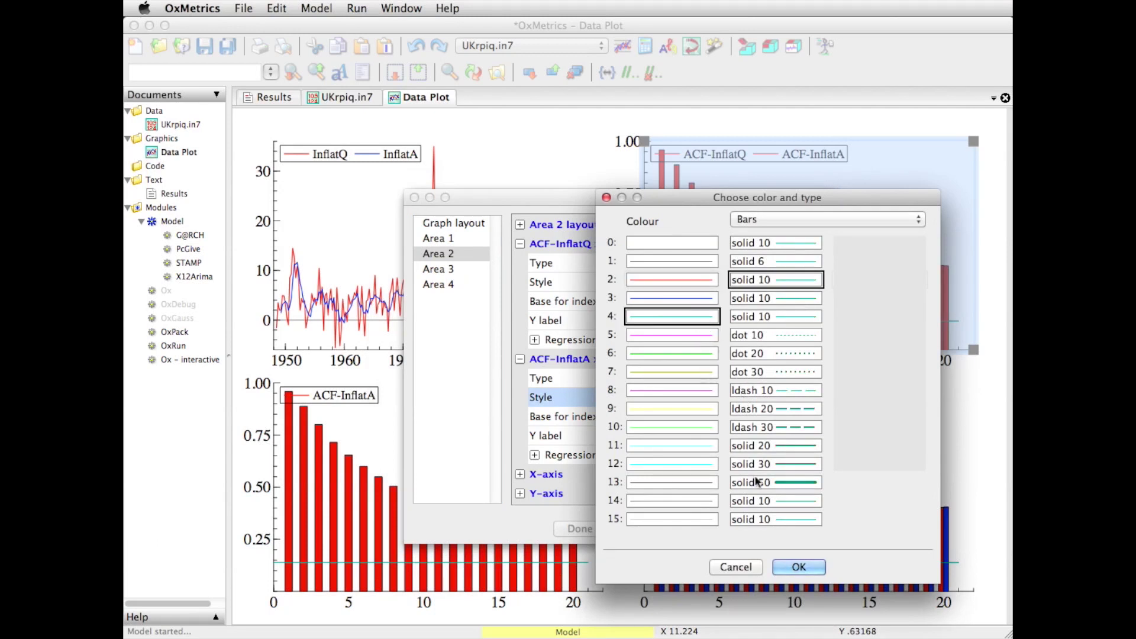
{"action": "left_click", "coordinate": [799, 568]}
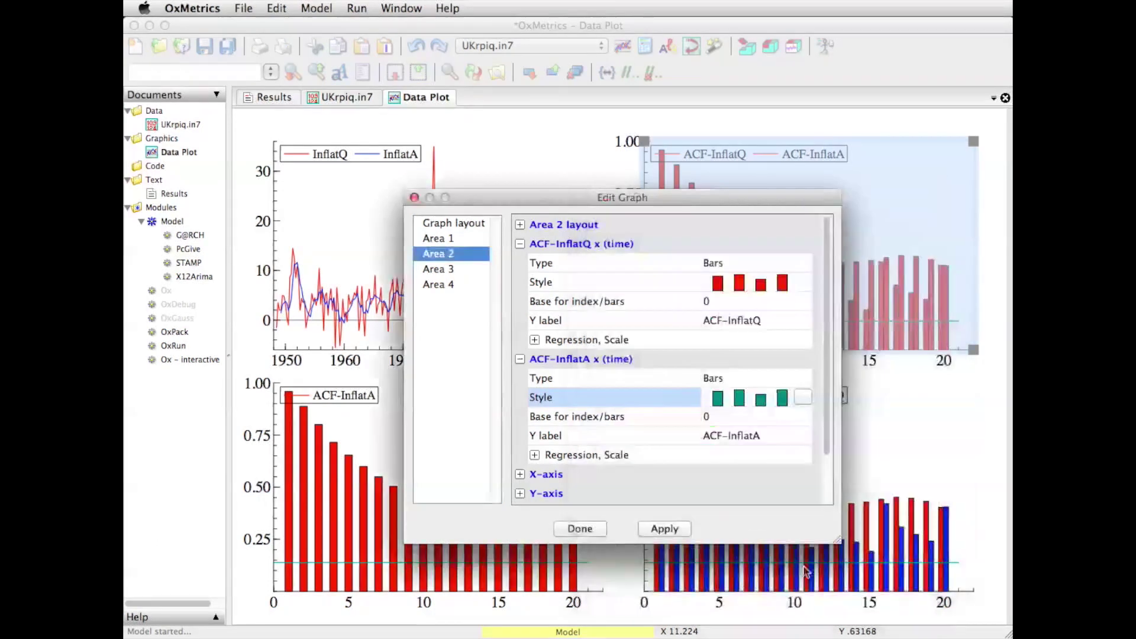
{"action": "left_click", "coordinate": [580, 528]}
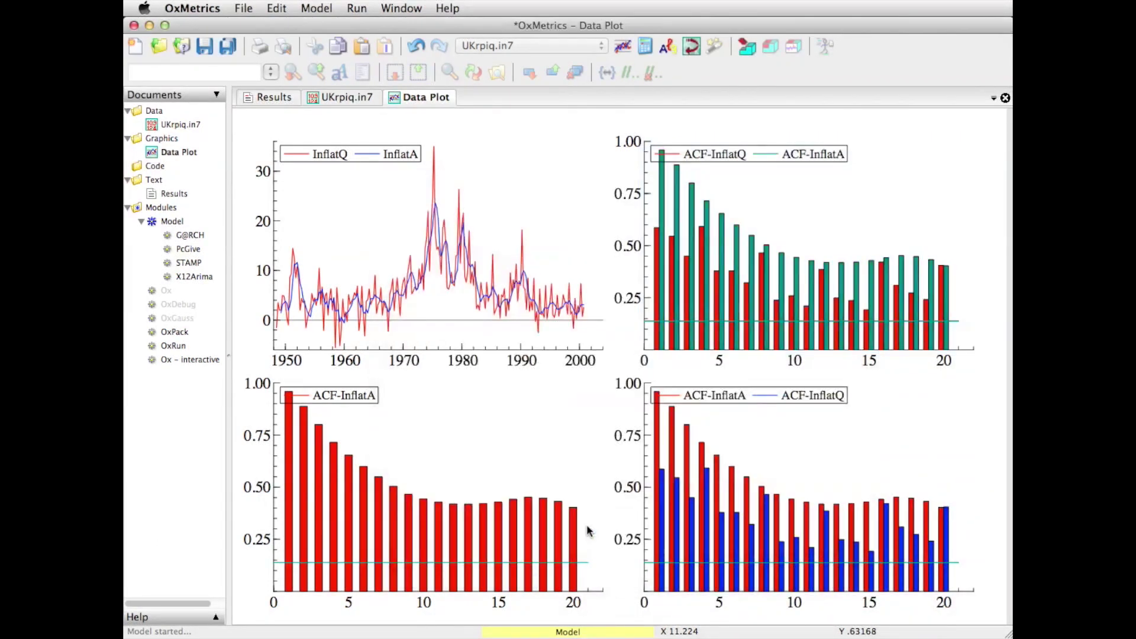
{"action": "double_click", "coordinate": [815, 212]}
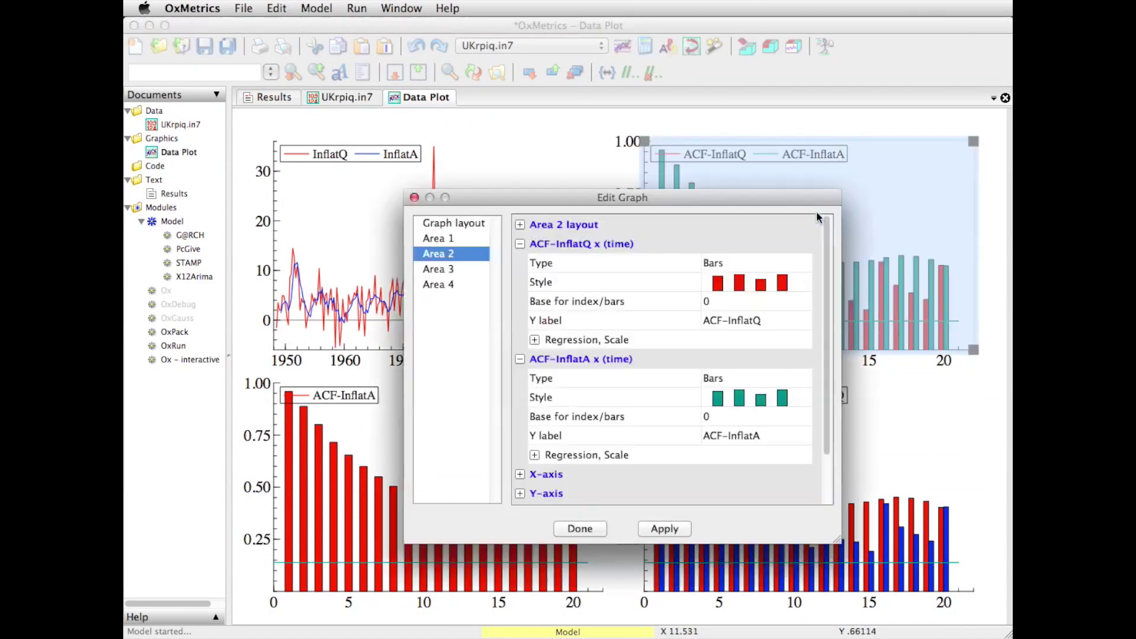
- Change the ACF-InflatA series type from Bars to Line in the top-right chart
{"action": "left_click", "coordinate": [754, 380]}
{"action": "left_click", "coordinate": [795, 378]}
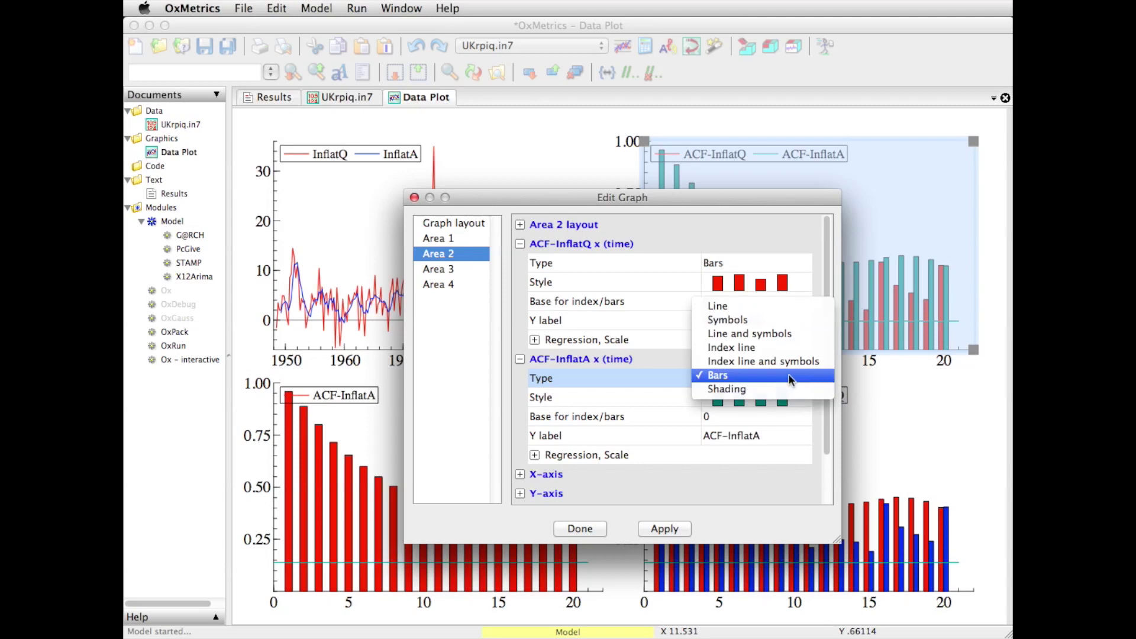
{"action": "left_click", "coordinate": [761, 309]}
{"action": "left_click", "coordinate": [594, 532]}
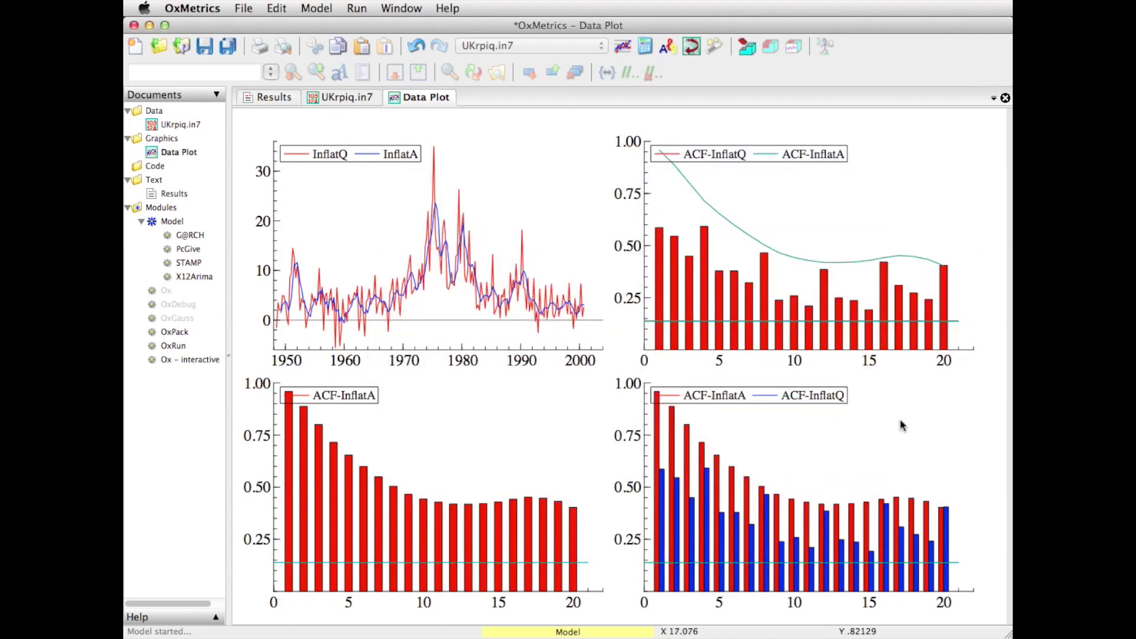
{"action": "left_click", "coordinate": [819, 218]}
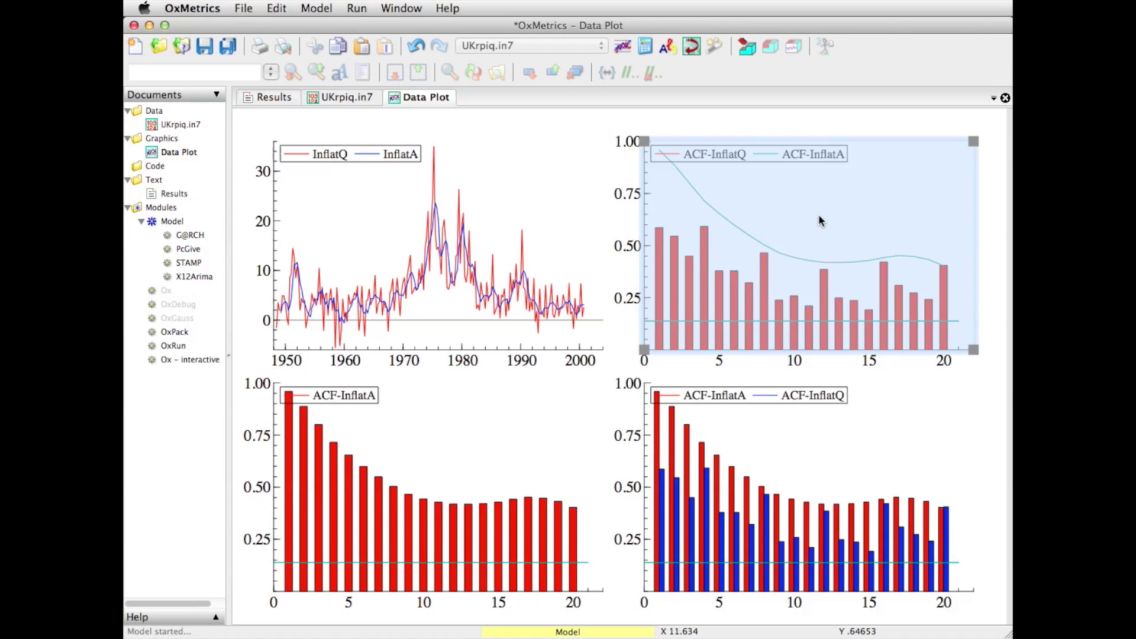
- Delete the top-right overlaid ACF chart and the single ACF-InflatA chart
{"action": "key", "text": "Delete"}
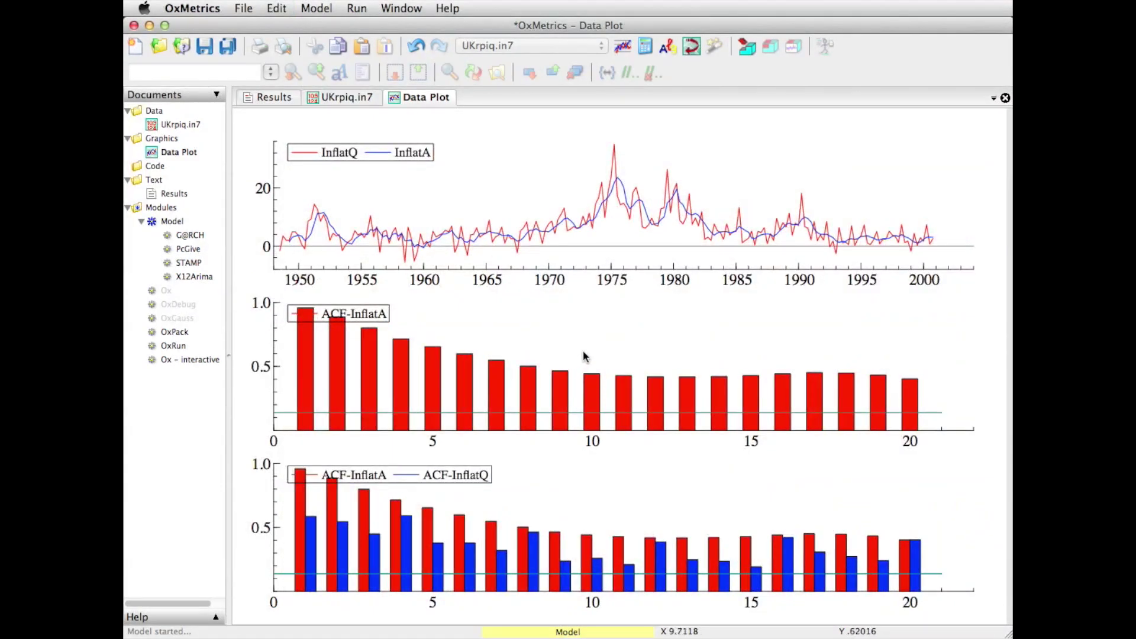
{"action": "left_click", "coordinate": [583, 354]}
{"action": "key", "text": "Delete"}
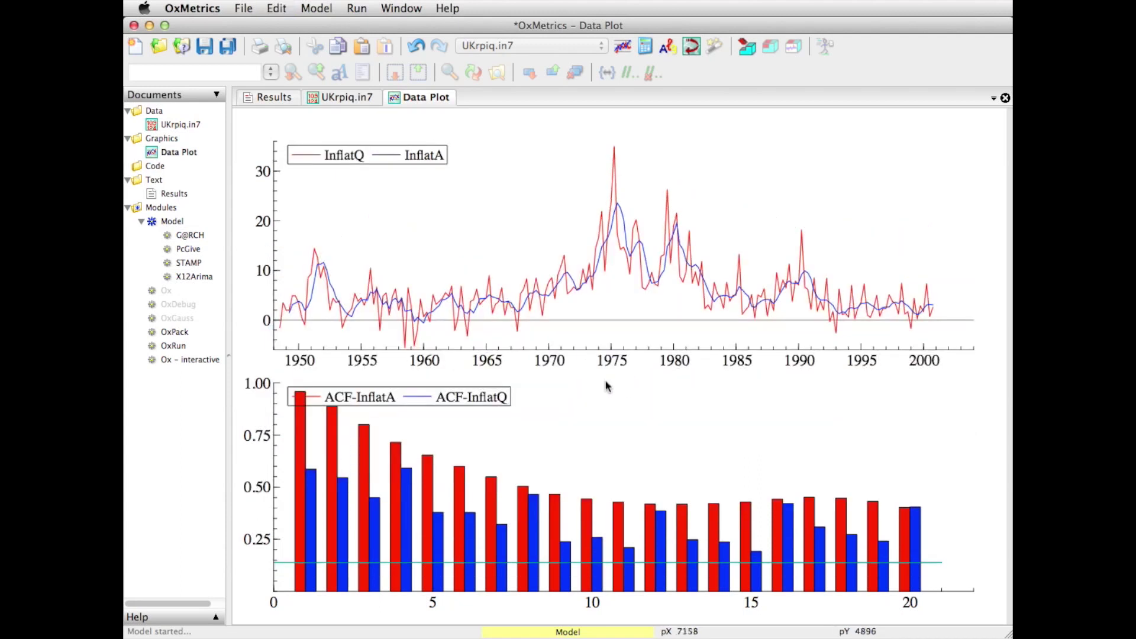